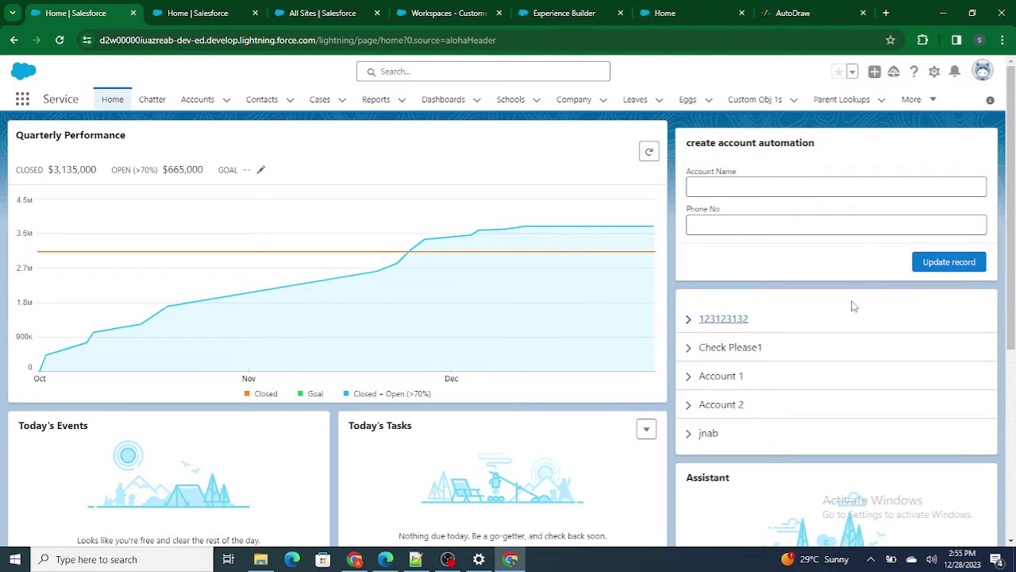
- Show Setup's All Sites page listing the Customer Community site (Aura, Preview)
left_click(308, 14)
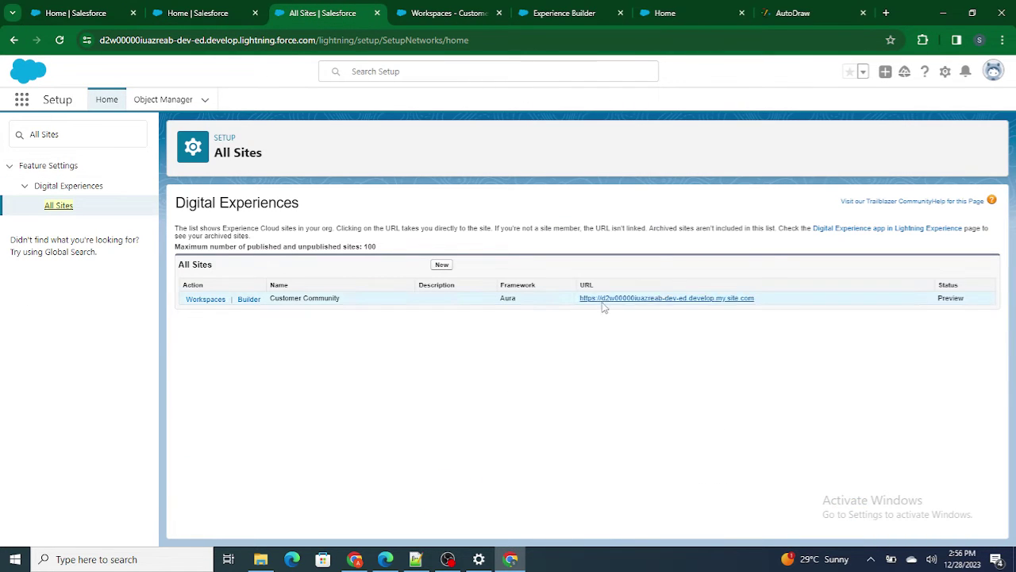
left_click(661, 13)
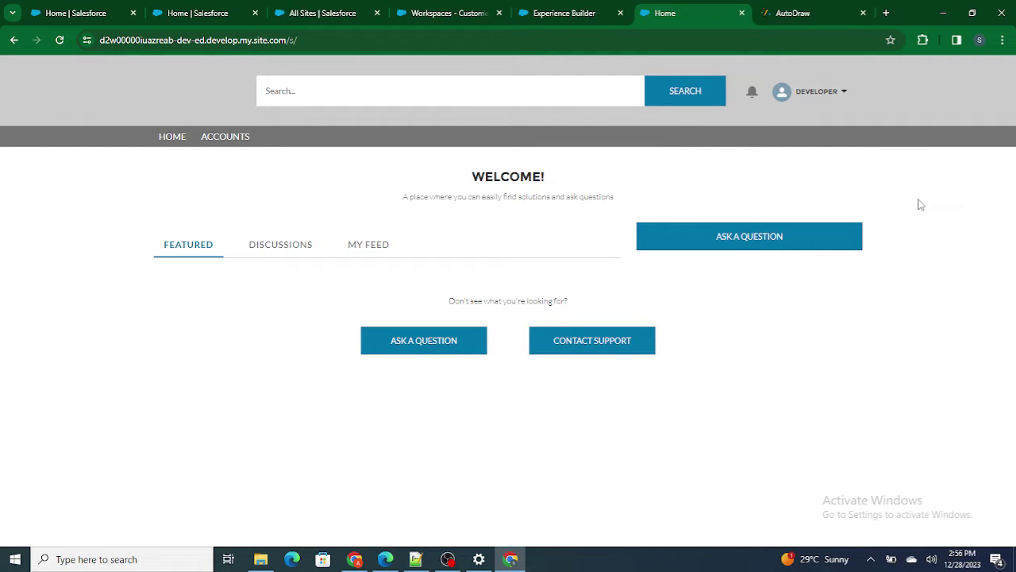
left_click(452, 13)
left_click(351, 12)
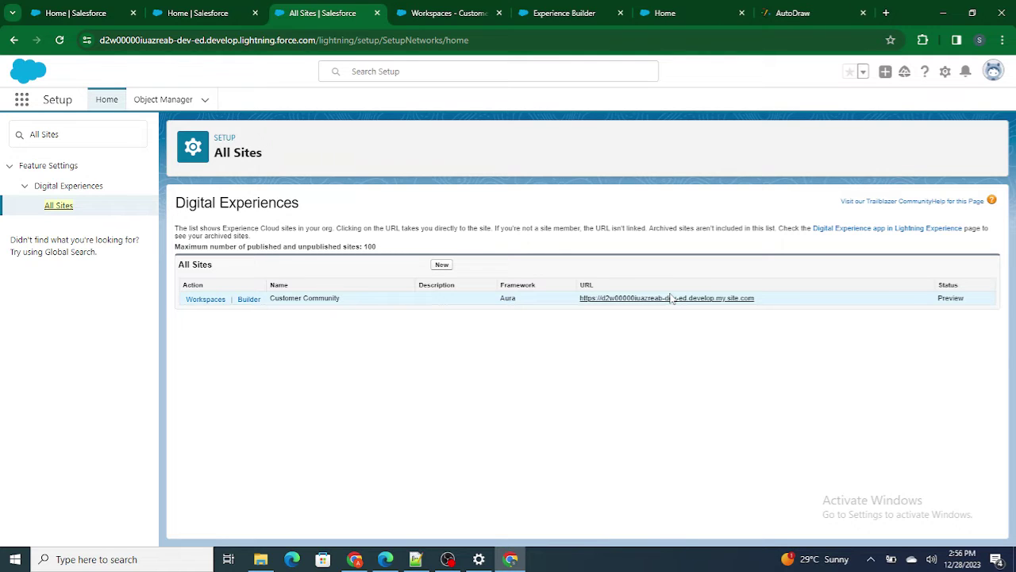
left_click(671, 297)
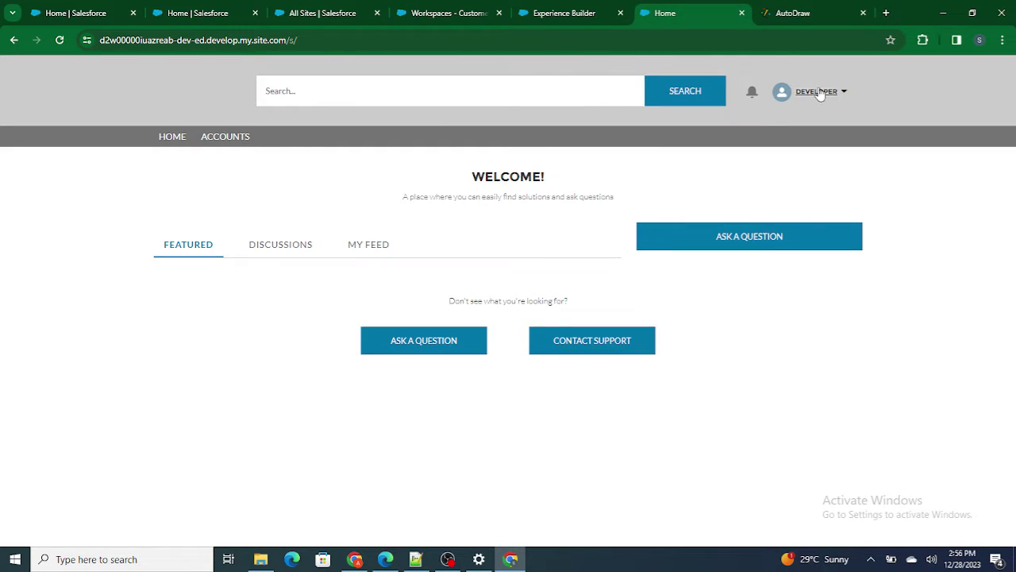
left_click(320, 10)
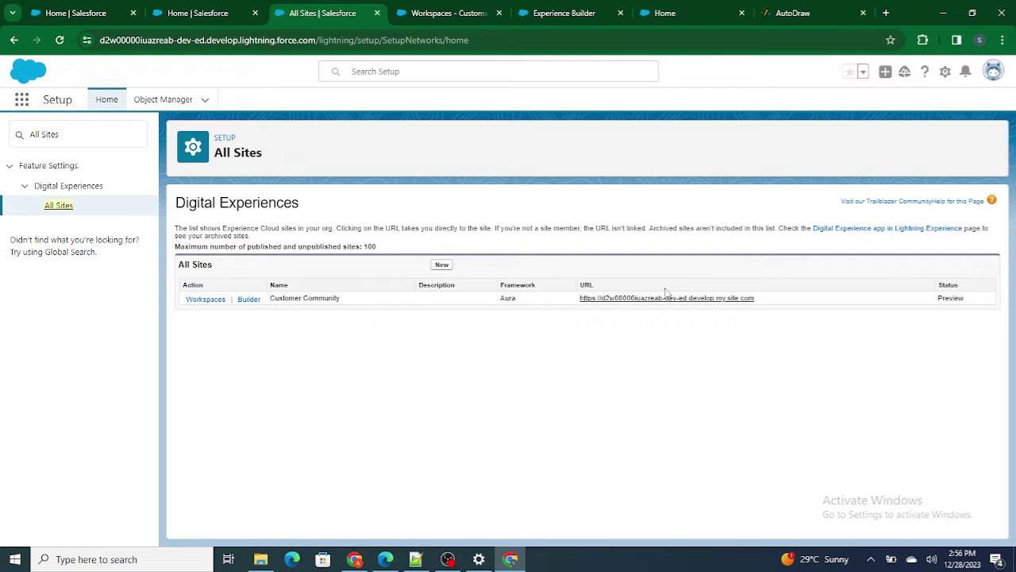
left_click_drag(761, 302, 578, 304)
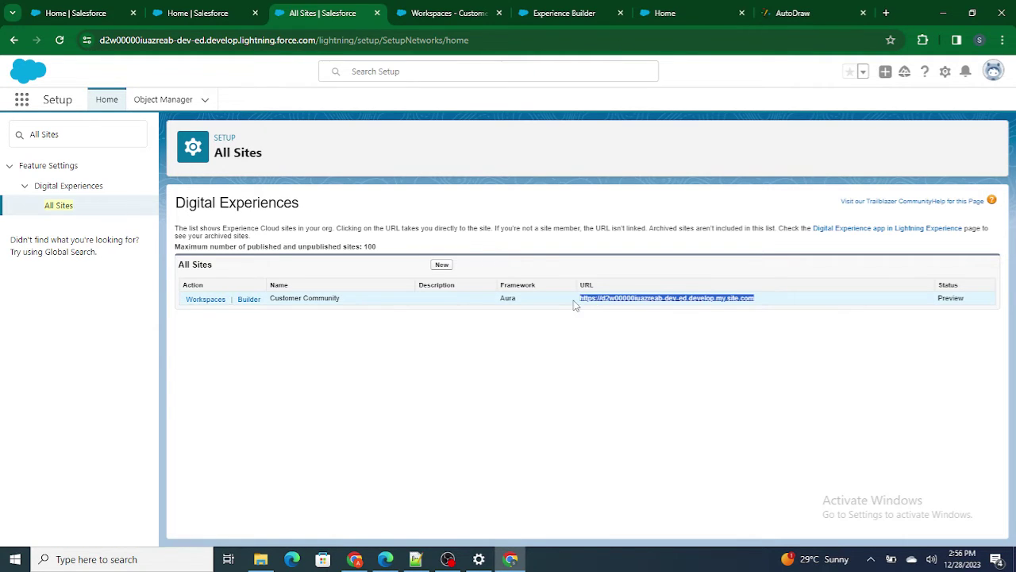
left_click(385, 559)
left_click(354, 37)
left_click(354, 37)
key("BackSpace")
key("BackSpace")
key("BackSpace")
key("BackSpace")
key("BackSpace")
key("BackSpace")
key("BackSpace")
key("BackSpace")
key("BackSpace")
key("Return")
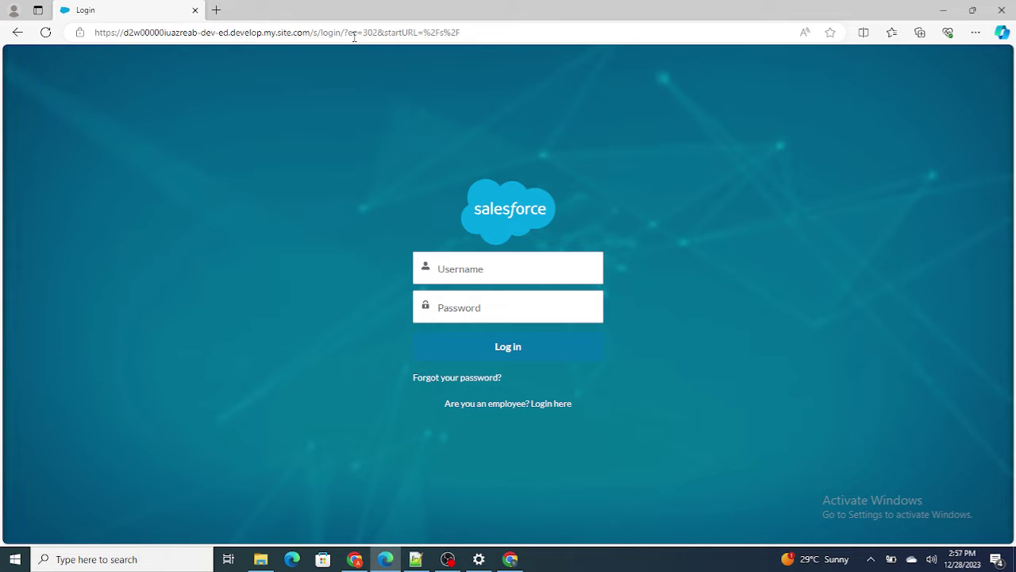
left_click(510, 558)
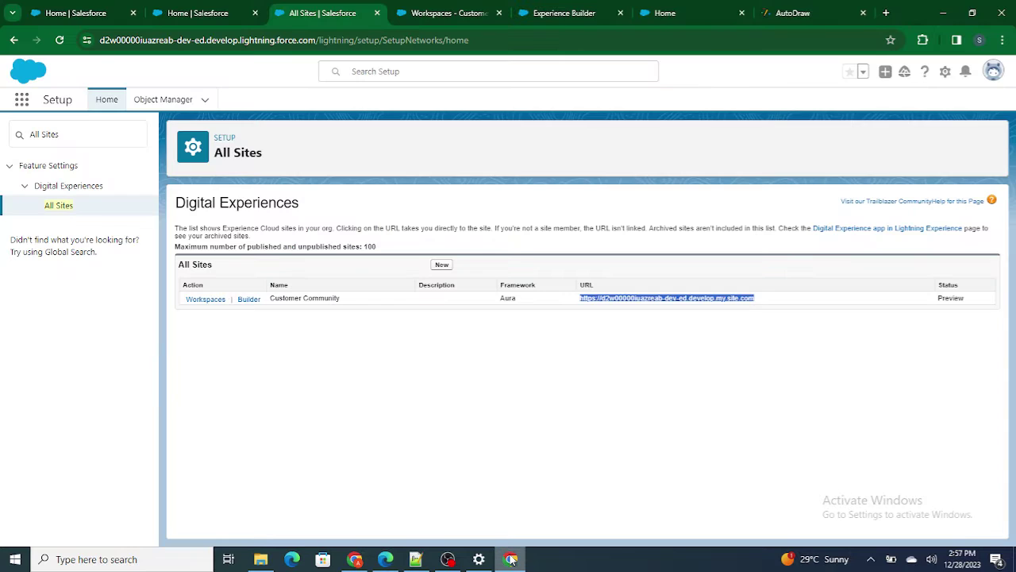
- Start a new account from the Accounts tab of the Service app
left_click(159, 11)
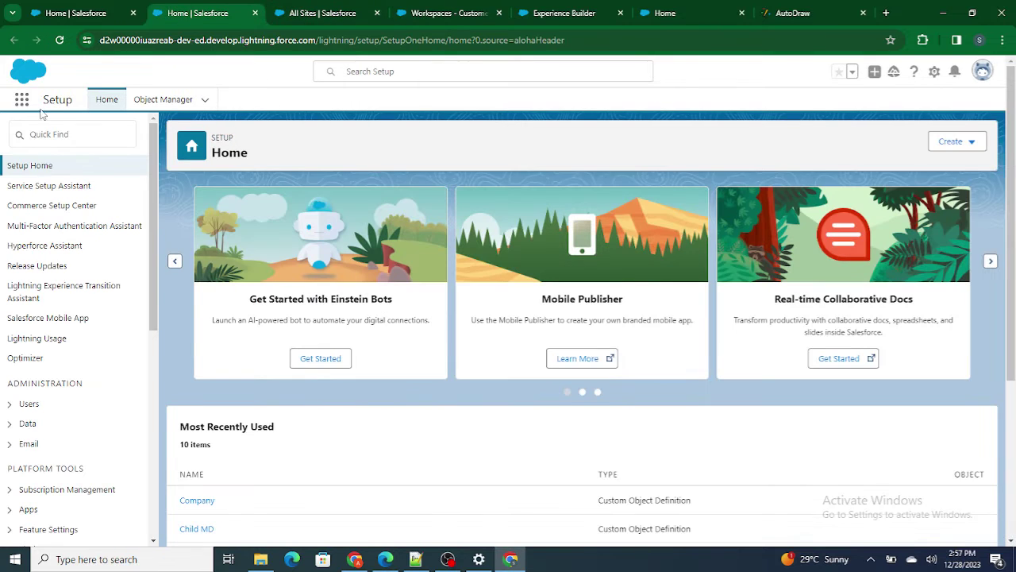
left_click(22, 101)
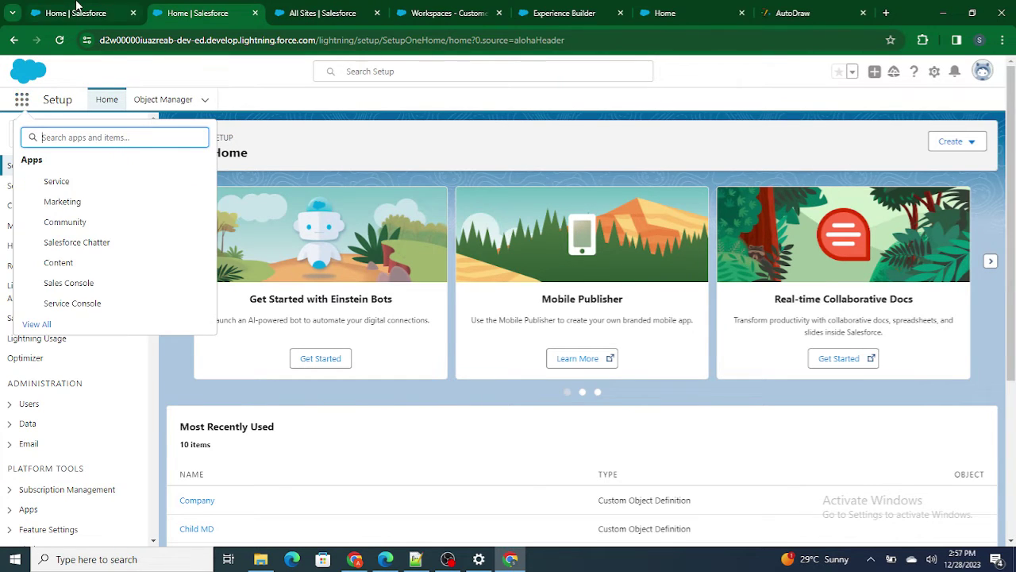
left_click(48, 177)
left_click(196, 101)
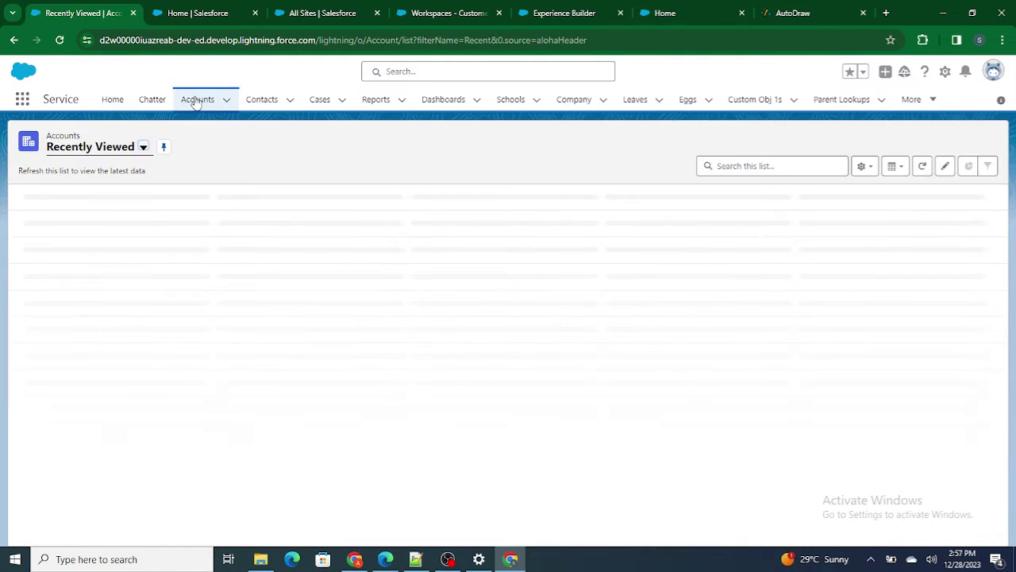
left_click(932, 141)
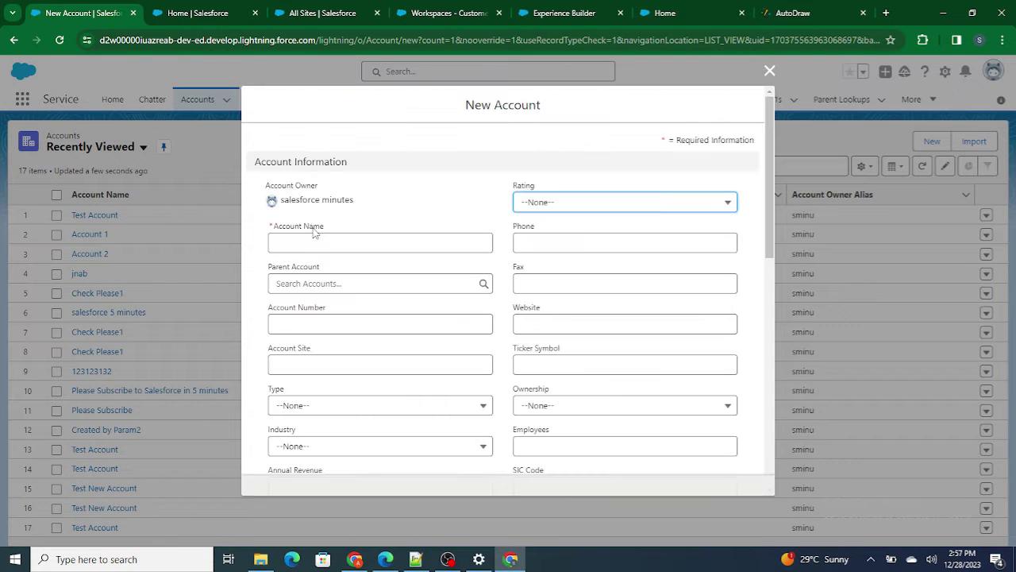
- Name the new account 'Salesforce in 5 minutes'
left_click(305, 238)
type("Salesf")
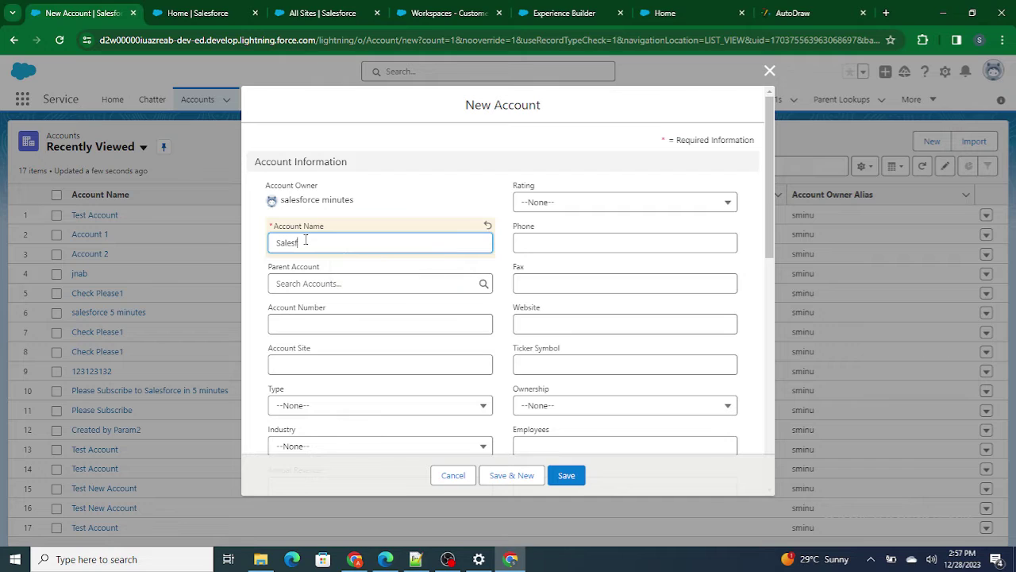
type("orce in 5 mi")
scroll(406, 286, "down", 3)
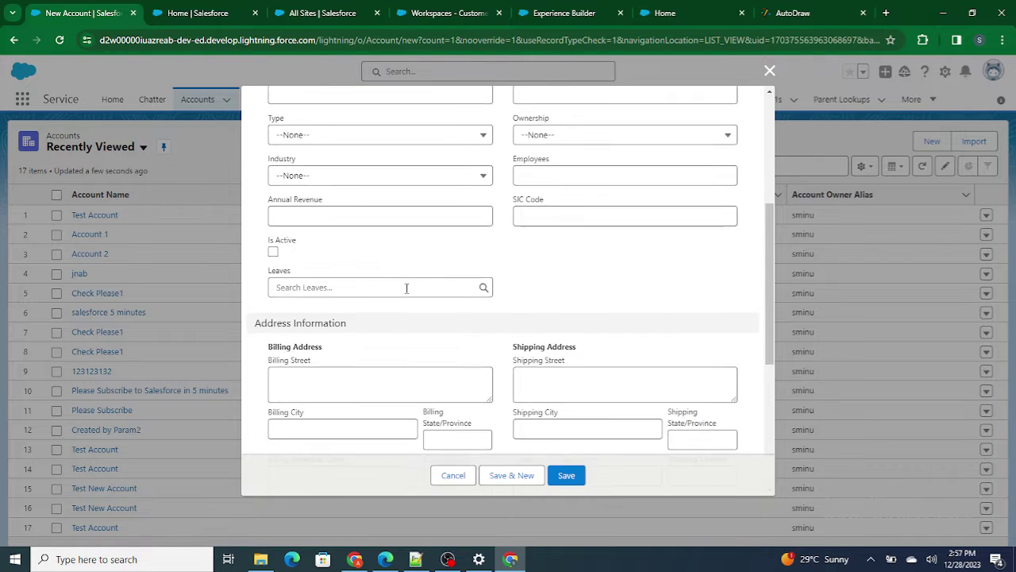
scroll(405, 287, "down", 2)
- Fill the billing address with 'Test' in street, city, state and country, postal code 5110091
left_click(336, 276)
type("Test")
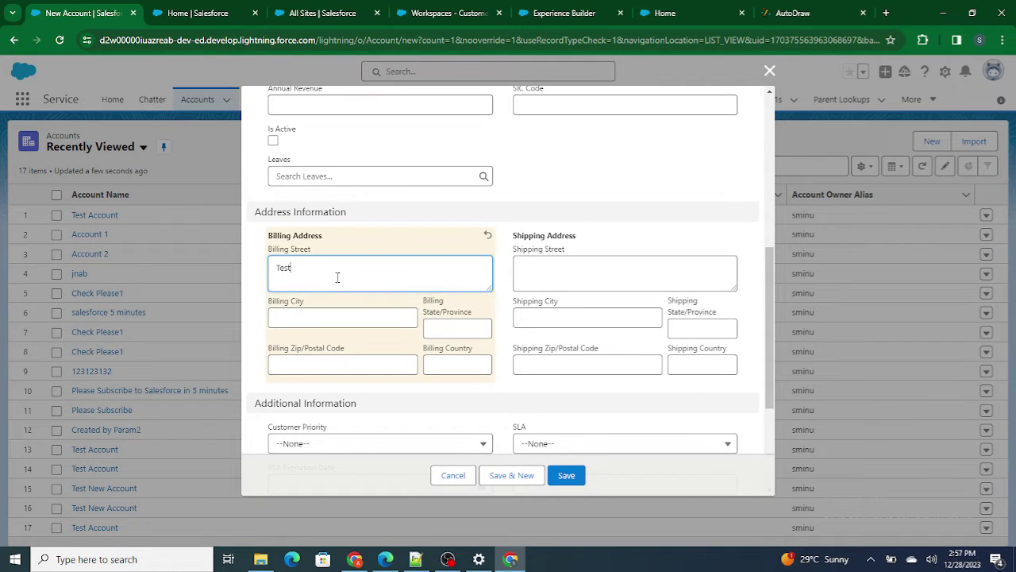
key("ctrl+a")
key("ctrl+c")
left_click(324, 311)
key("ctrl+v")
left_click(452, 331)
key("ctrl+v")
left_click(364, 371)
type("5110091")
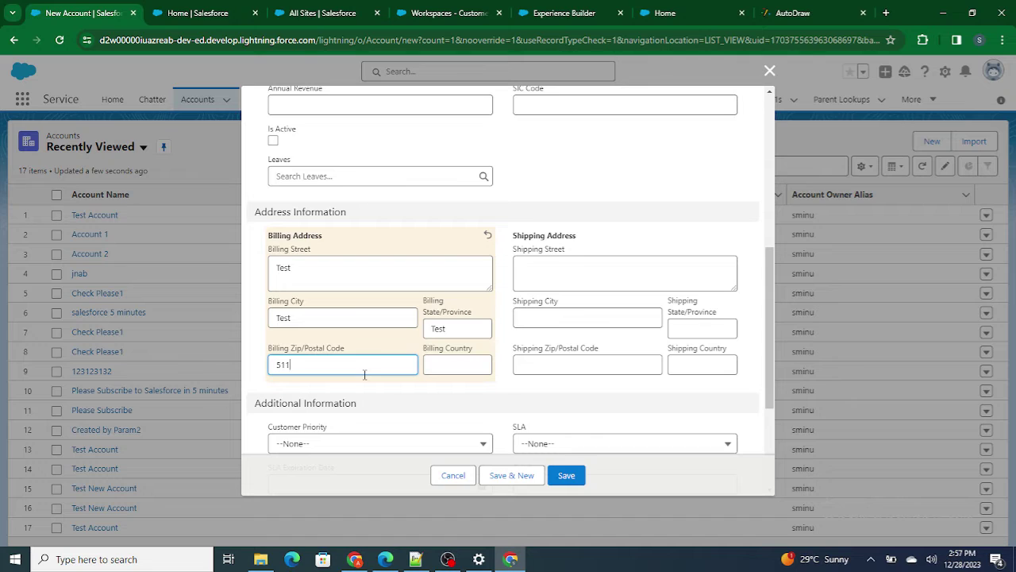
left_click(439, 363)
key("ctrl+v")
- Fill the shipping address with 'Test' fields and postal code 5110091, copied from billing
left_click(543, 266)
key("ctrl+v")
left_click(549, 315)
key("ctrl+v")
left_click(553, 365)
key("ctrl+v")
left_click(701, 329)
key("ctrl+v")
left_click(698, 362)
key("ctrl+v")
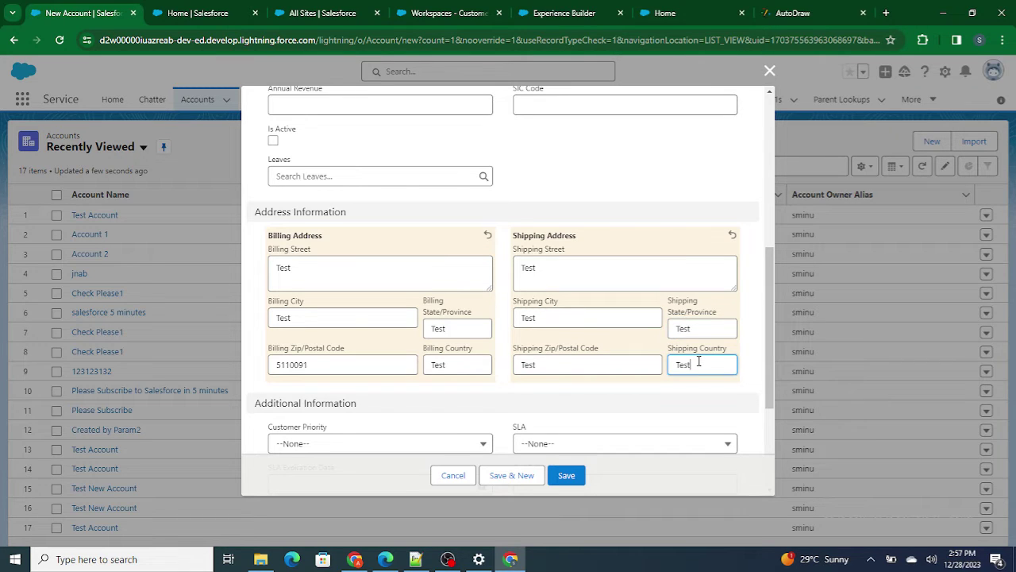
left_click_drag(310, 364, 192, 372)
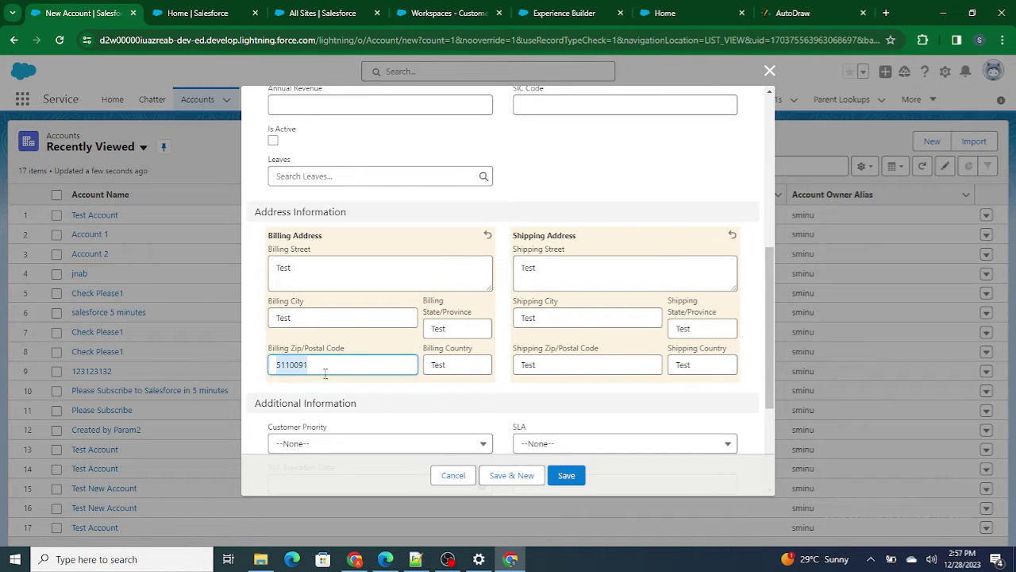
double_click(528, 365)
type("5110091")
- Enter phone number 1111111 and save the account
scroll(437, 360, "down", 3)
scroll(437, 363, "up", 2)
scroll(437, 367, "up", 10)
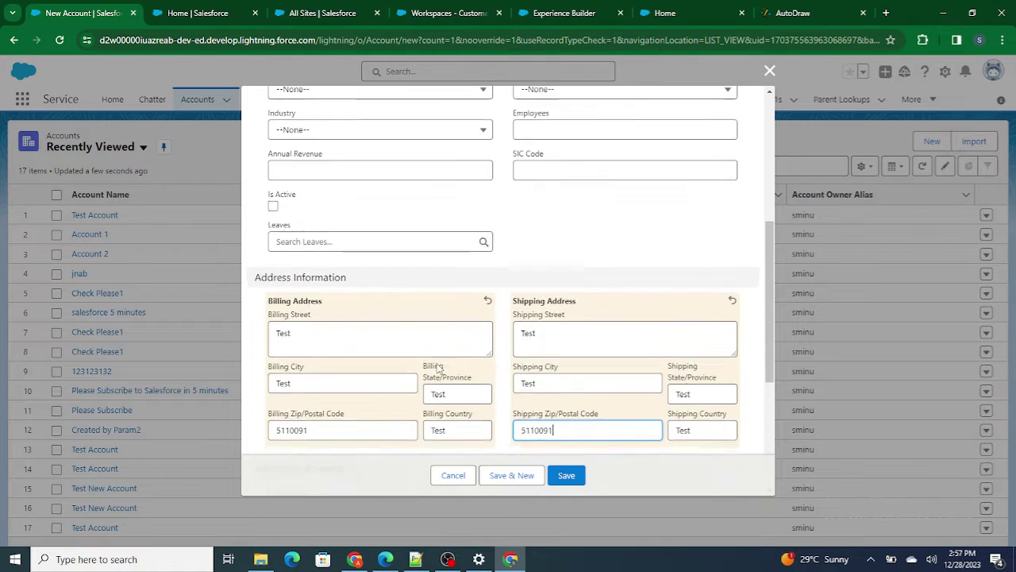
scroll(438, 367, "up", 2)
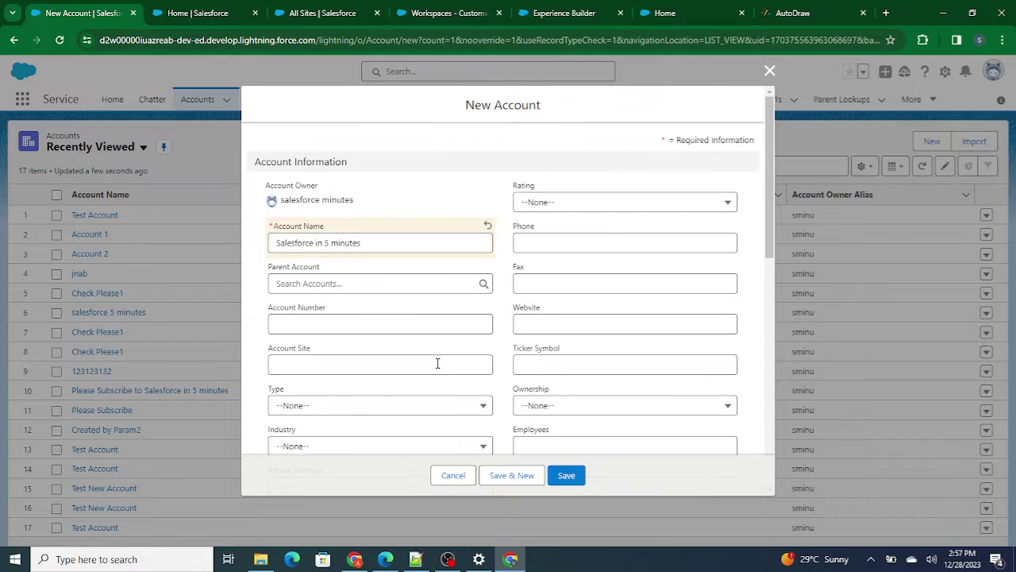
left_click(555, 242)
type("11111")
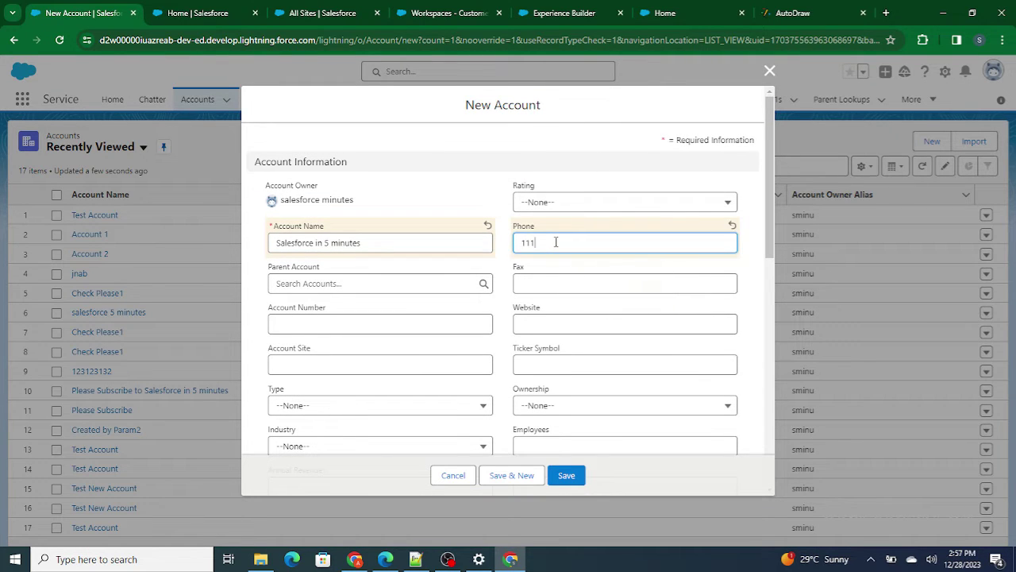
type("11")
left_click(509, 165)
scroll(518, 357, "down", 3)
scroll(517, 356, "up", 3)
scroll(518, 357, "down", 3)
scroll(518, 358, "up", 2)
left_click(555, 481)
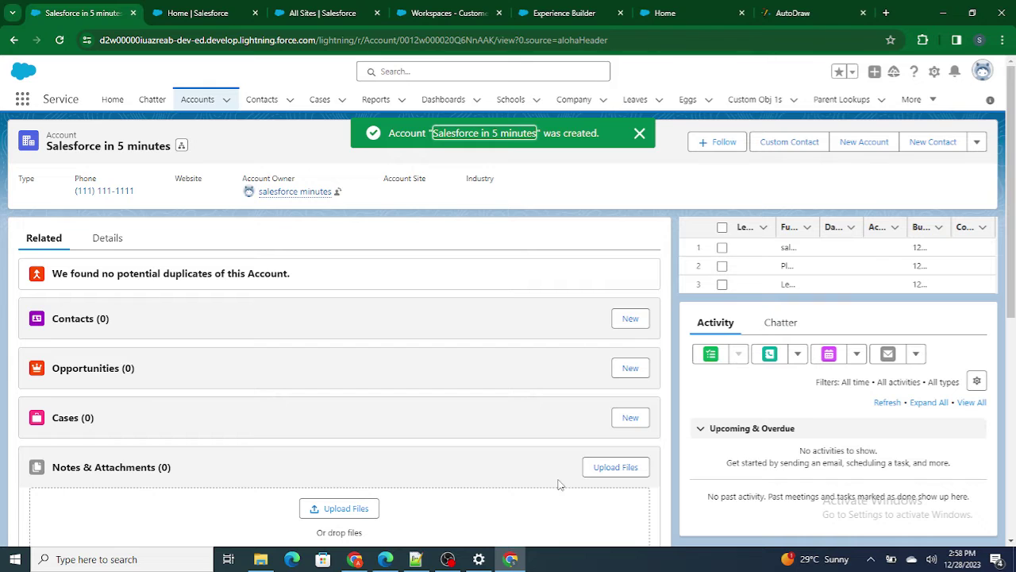
- Start a new contact on the account and name it Community User
left_click(639, 319)
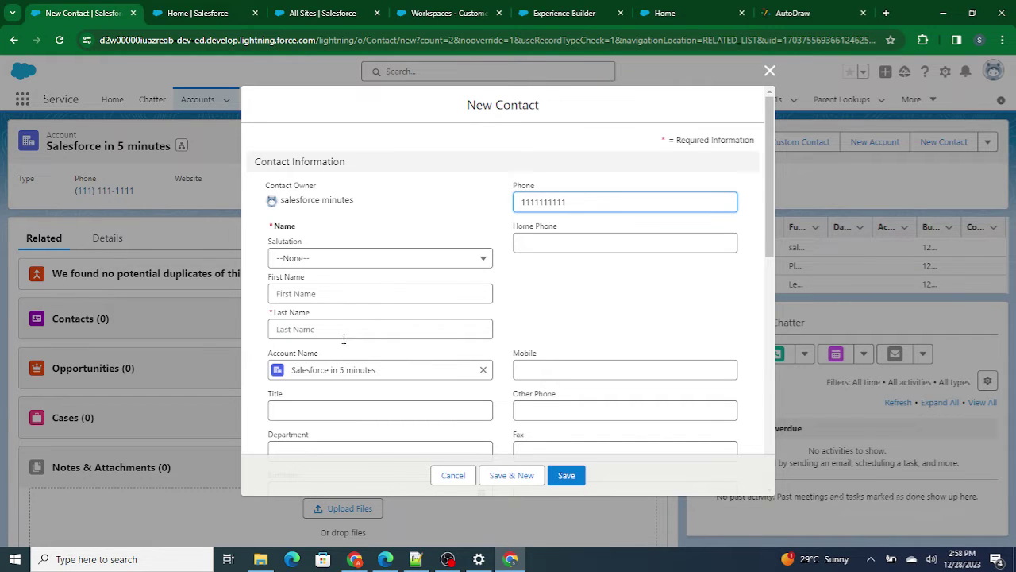
left_click(312, 293)
type("Salesforce")
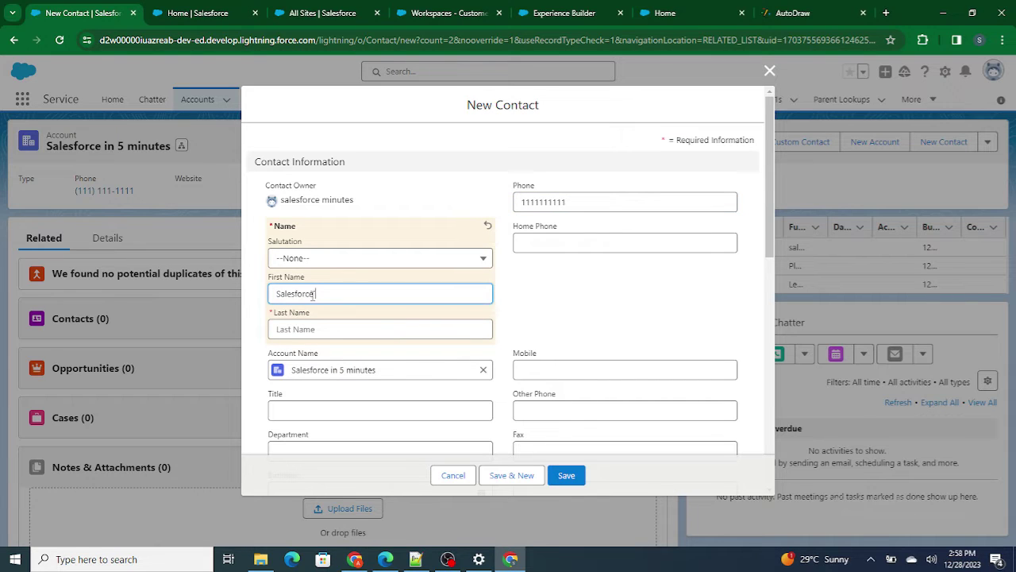
key("Tab")
type("Minut")
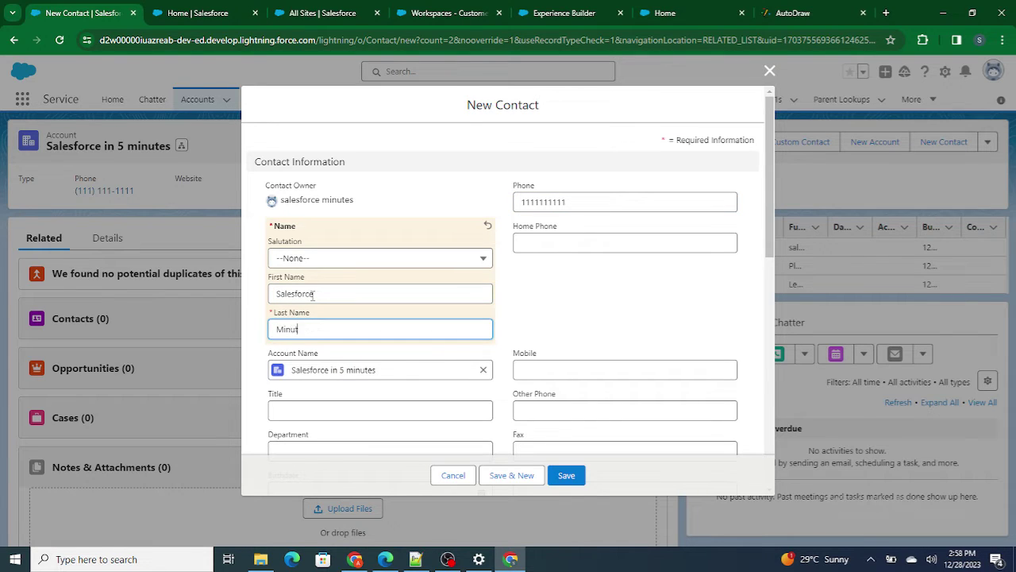
double_click(314, 293)
type("Coim")
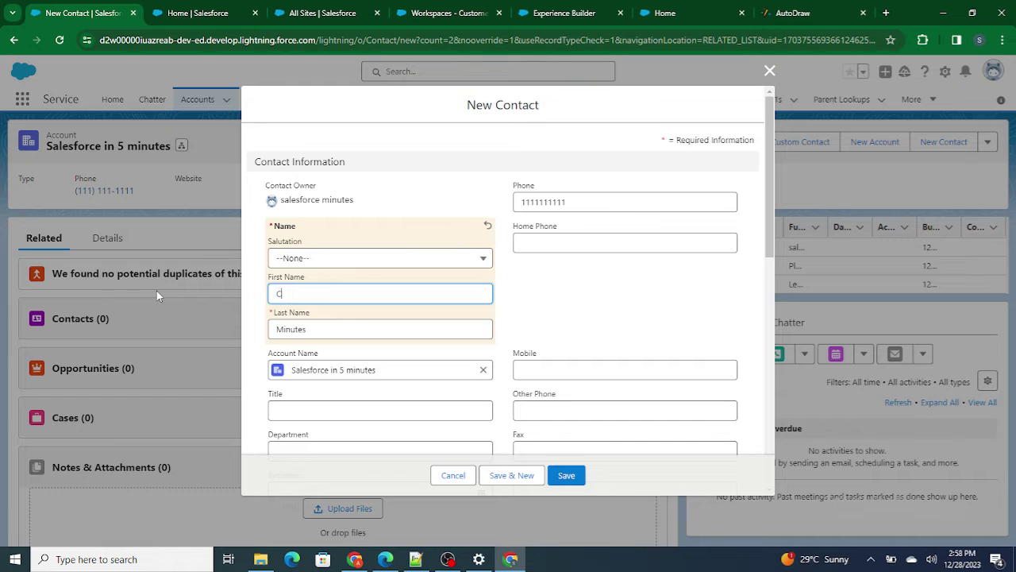
key("BackSpace")
key("BackSpace")
type("mmunity")
key("Tab")
key("BackSpace")
type("User")
left_click(603, 266)
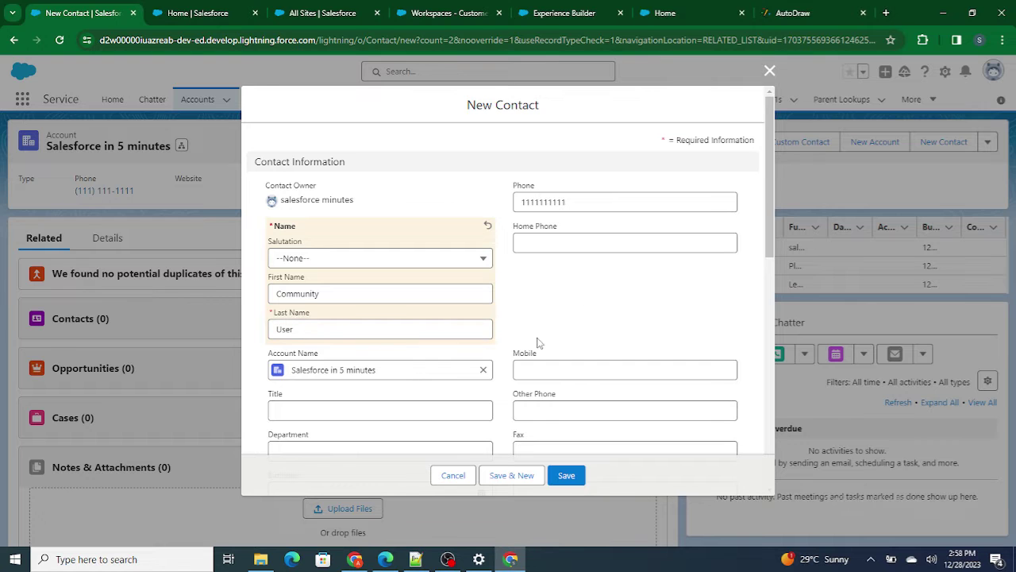
- Copy the contact's phone number into Home Phone and Mobile
scroll(538, 342, "down", 1)
scroll(538, 341, "down", 2)
scroll(542, 230, "up", 3)
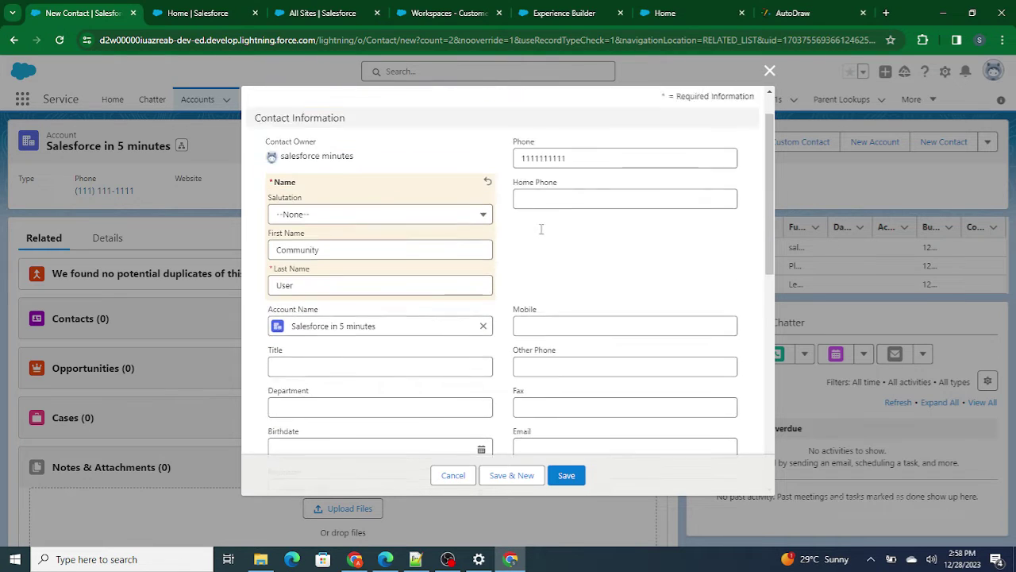
left_click_drag(584, 207, 467, 208)
key("ctrl+c")
left_click(533, 244)
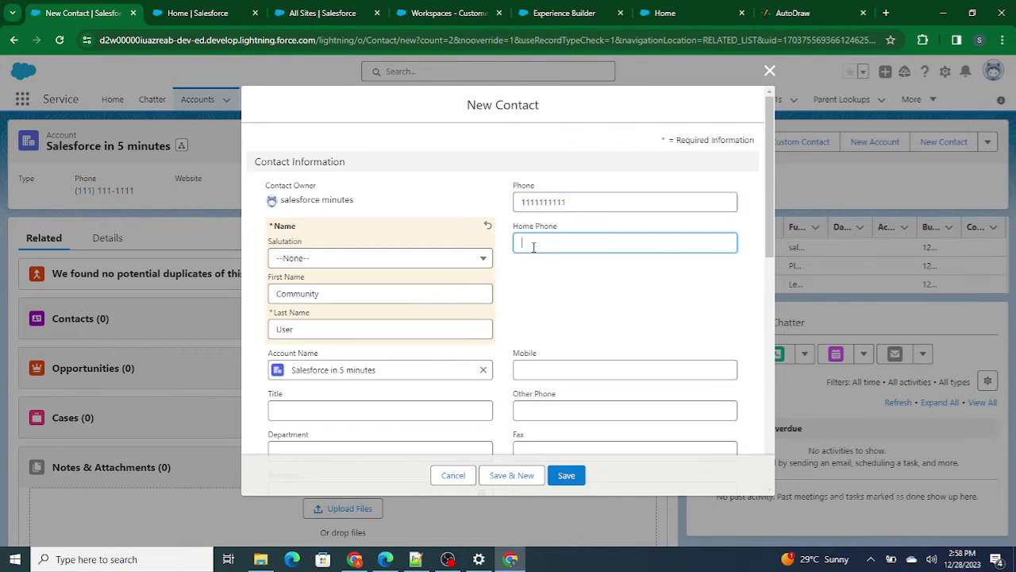
key("ctrl+v")
scroll(524, 343, "down", 1)
scroll(524, 343, "down", 2)
left_click(526, 224)
key("ctrl+v")
- Copy the mailing address into Other Address: 'Test' fields and postal code 5110091
scroll(439, 375, "down", 5)
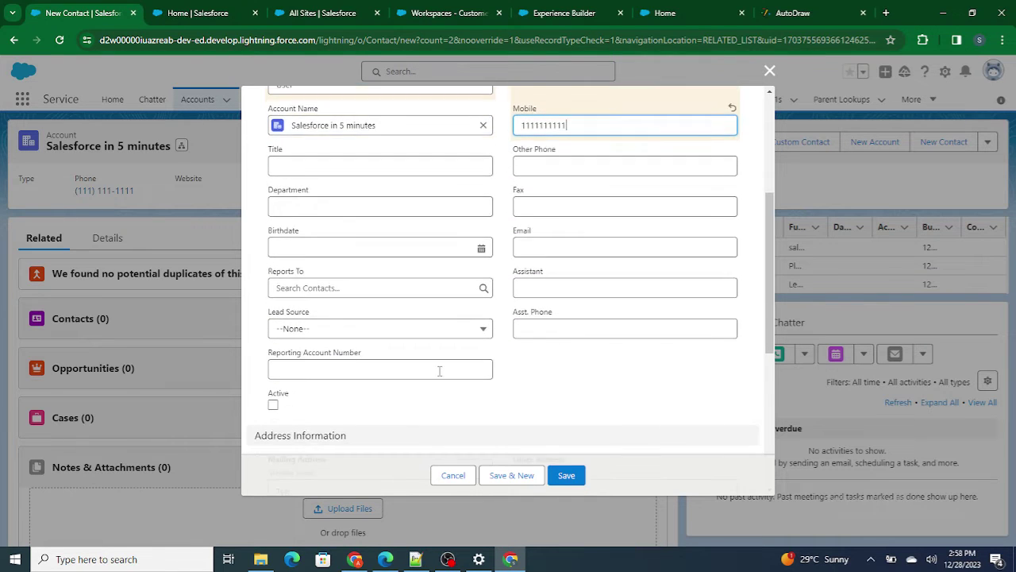
left_click_drag(339, 299, 211, 312)
key("ctrl+c")
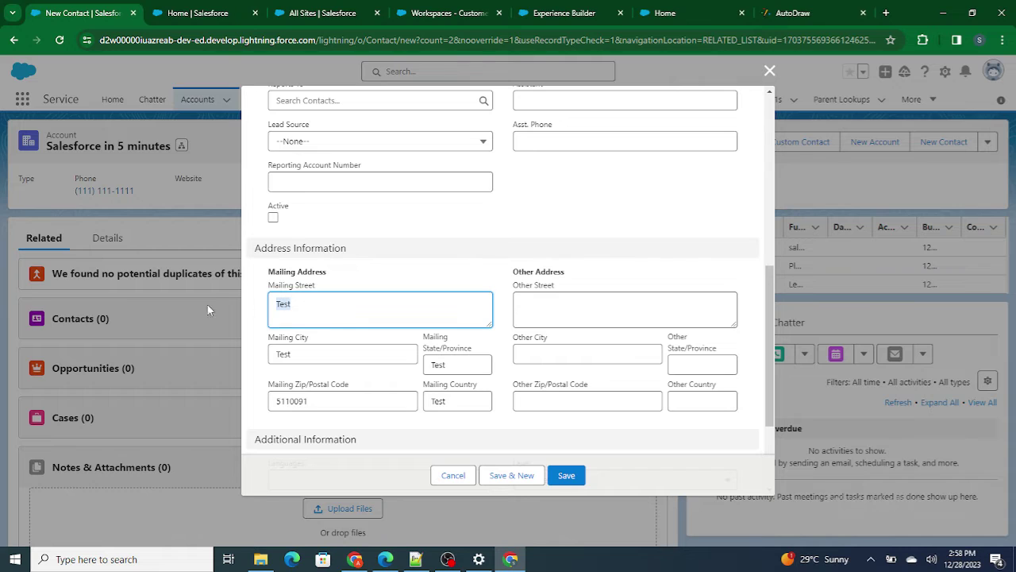
left_click(639, 314)
key("ctrl+v")
left_click(596, 353)
key("ctrl+v")
left_click(687, 363)
key("ctrl+v")
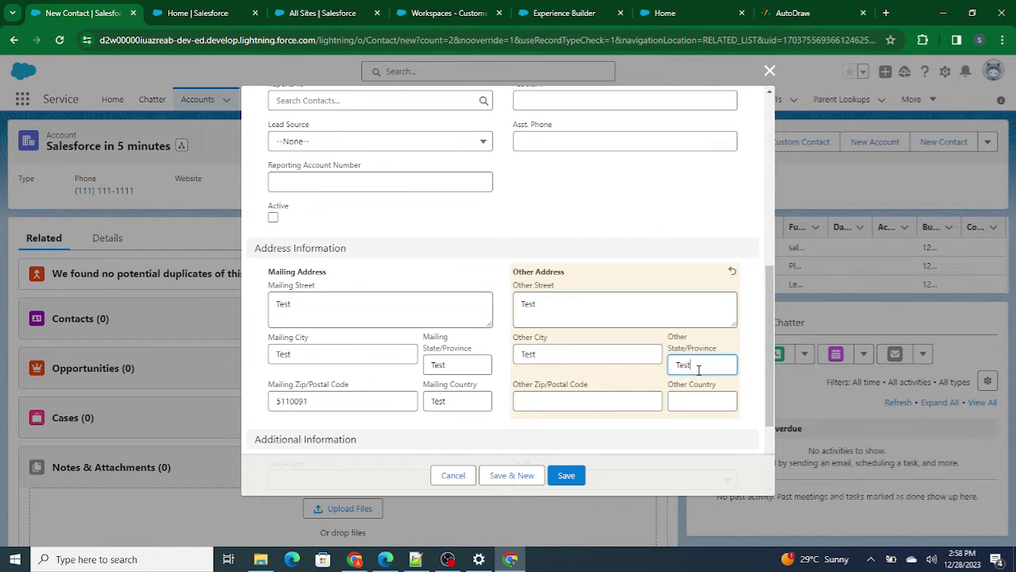
left_click(692, 396)
key("ctrl+v")
left_click_drag(372, 402, 180, 414)
key("ctrl+c")
left_click(529, 403)
key("ctrl+v")
- Save the contact and open the Community User record
scroll(517, 262, "down", 2)
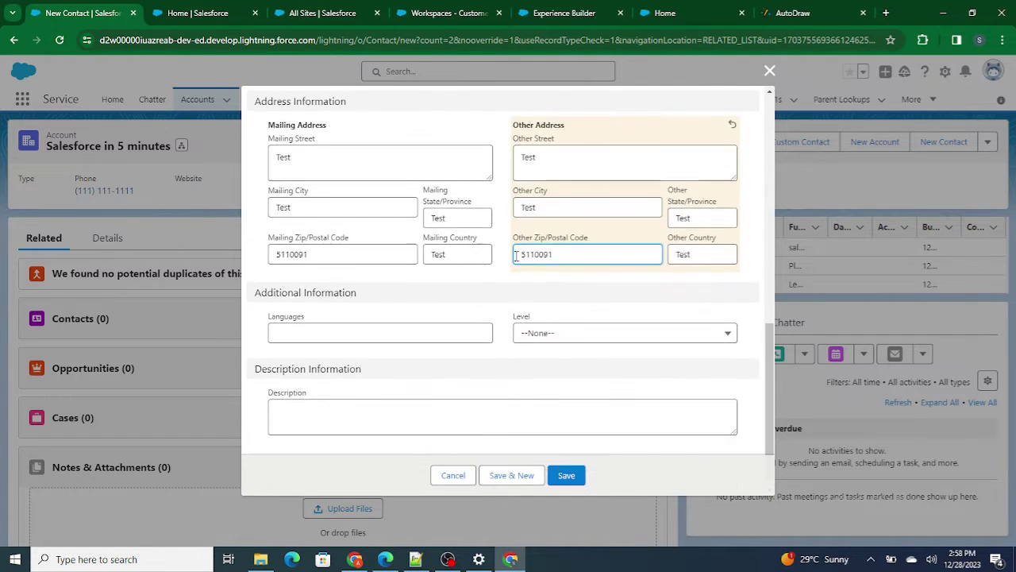
scroll(516, 260, "up", 10)
left_click(567, 476)
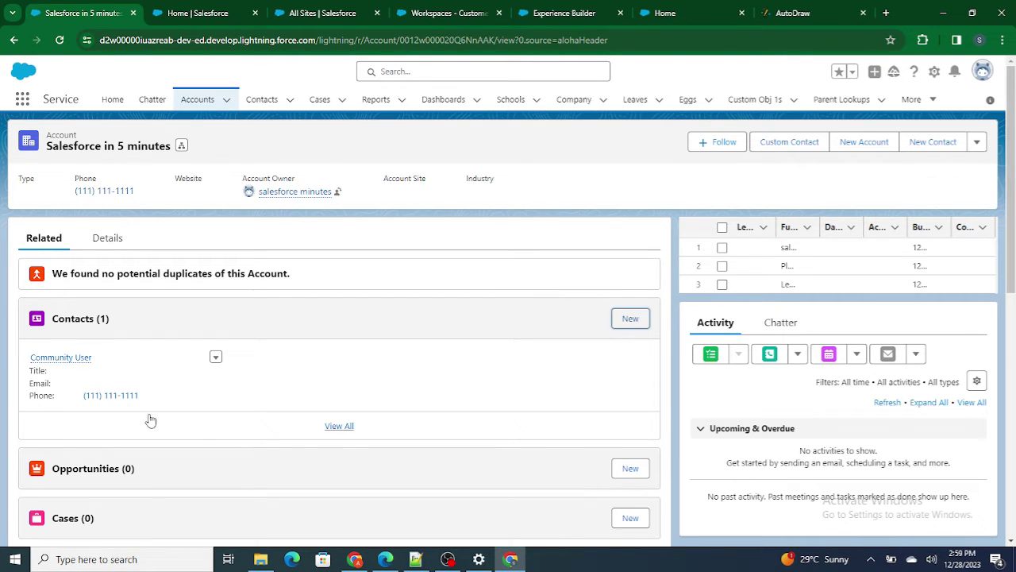
left_click(70, 362)
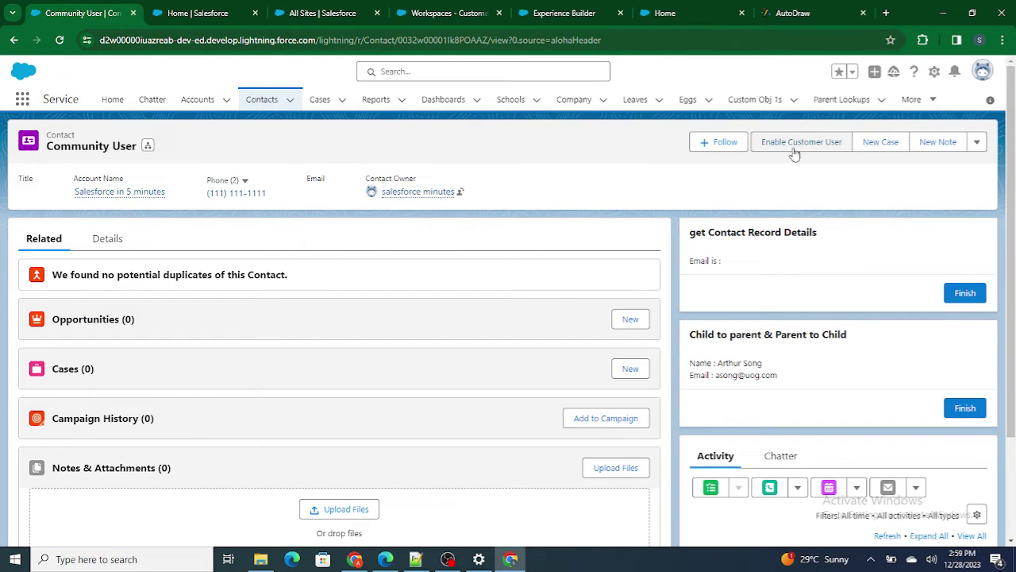
- Find the Contact object in Object Manager and view its page layouts
left_click(190, 13)
left_click(318, 13)
left_click(197, 11)
left_click(187, 99)
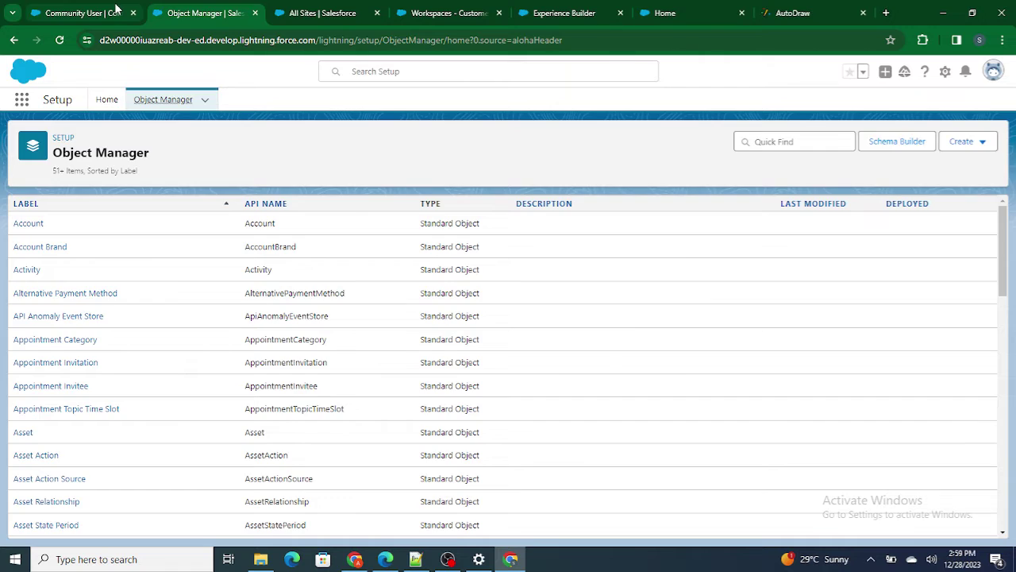
left_click(115, 9)
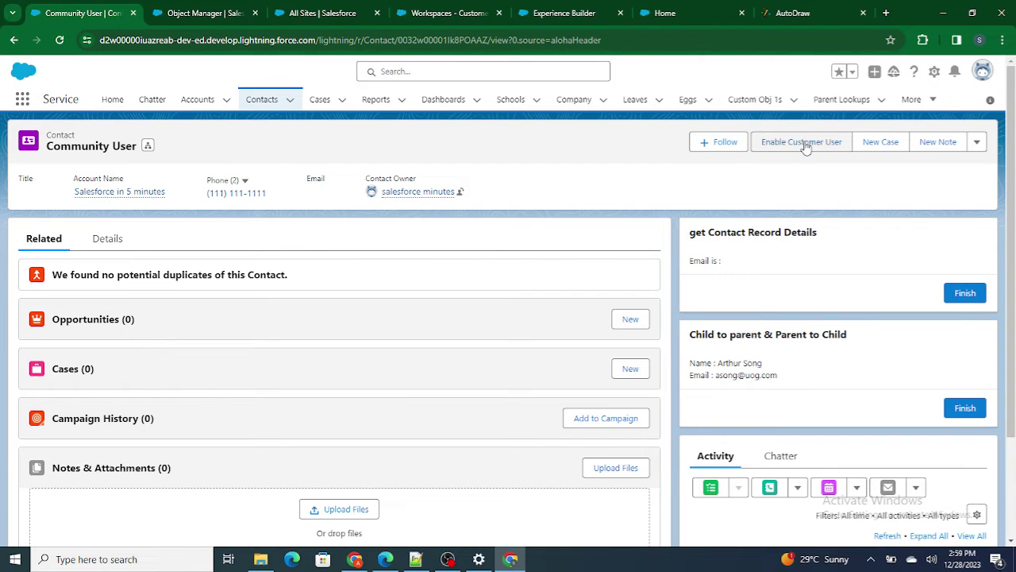
left_click(205, 13)
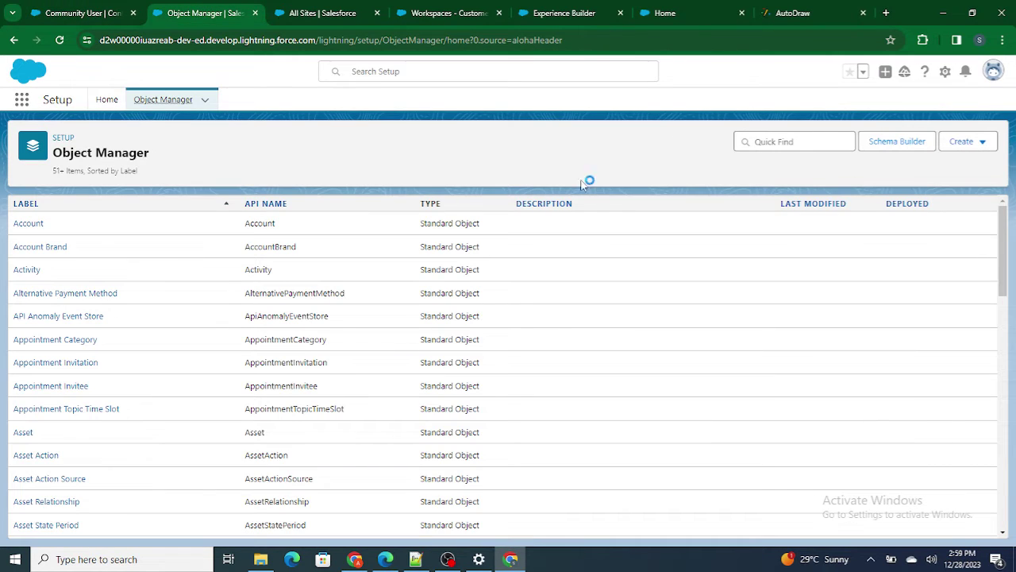
left_click(805, 140)
type("Contact")
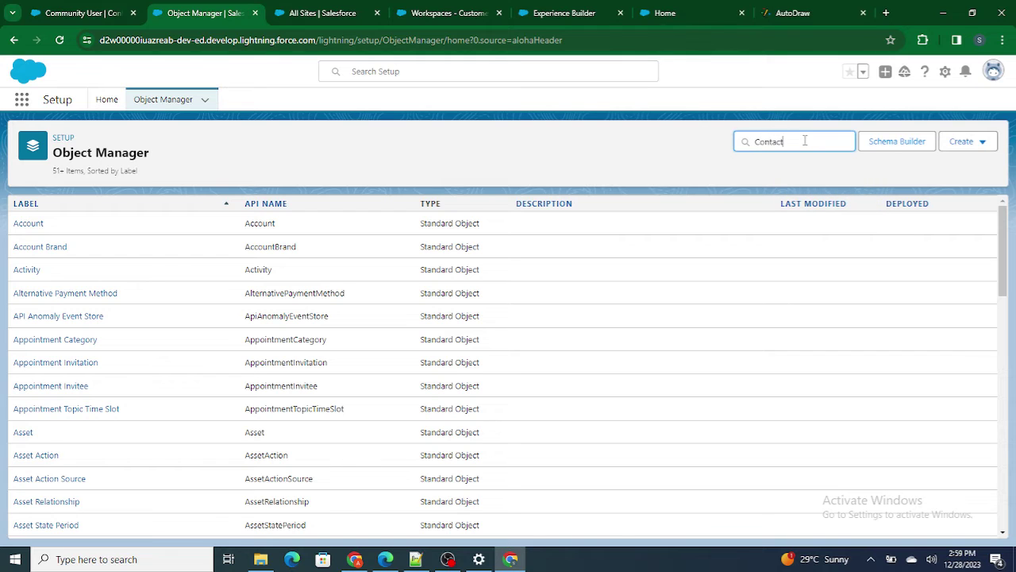
left_click(26, 225)
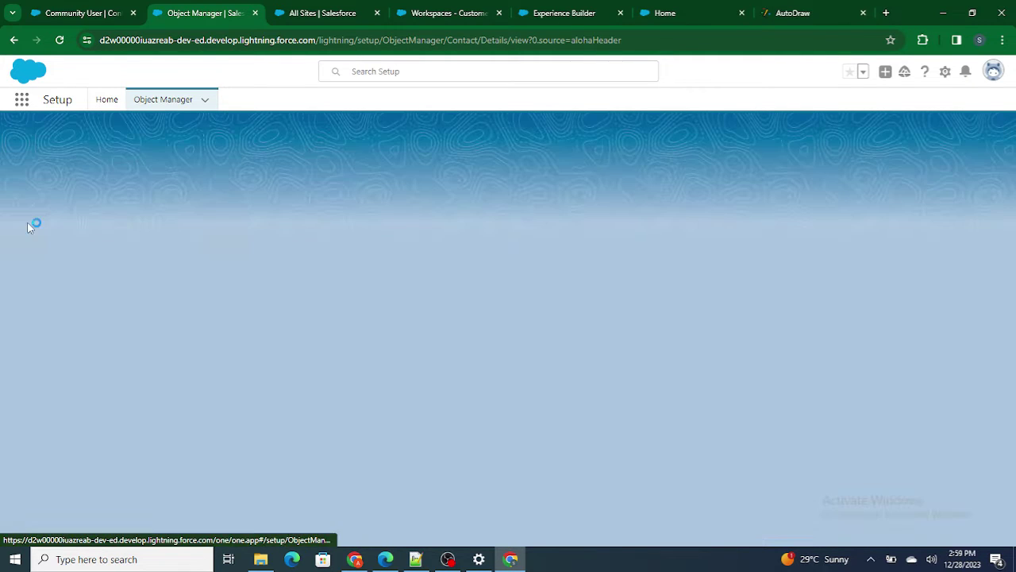
left_click(44, 230)
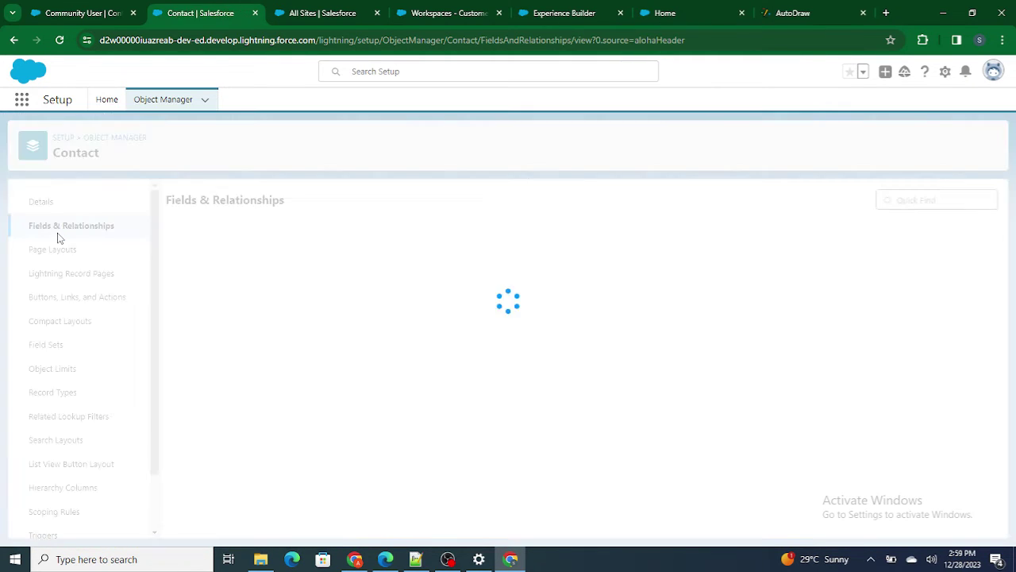
left_click(62, 254)
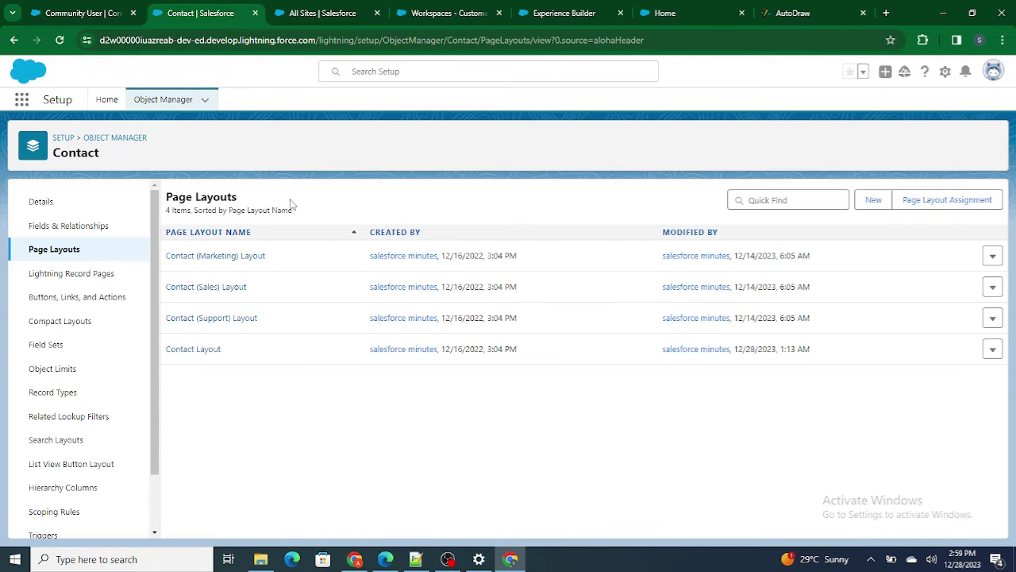
- Check Contact Layout's Mobile & Lightning Actions for 'Ena' (Enable Customer User), then return to the contact
left_click(209, 350)
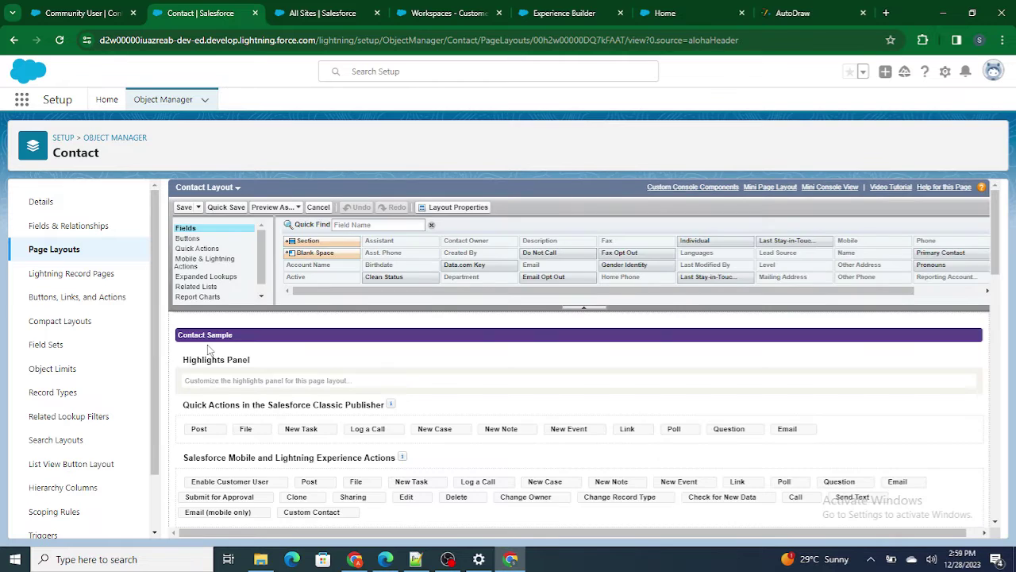
left_click(211, 265)
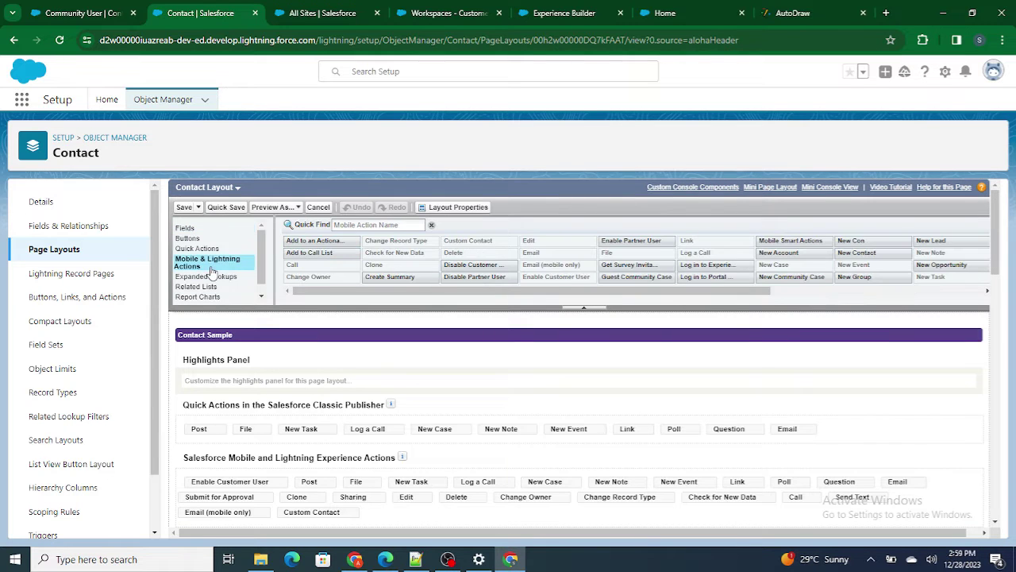
left_click(391, 222)
type("Ena")
left_click(320, 240)
left_click(75, 7)
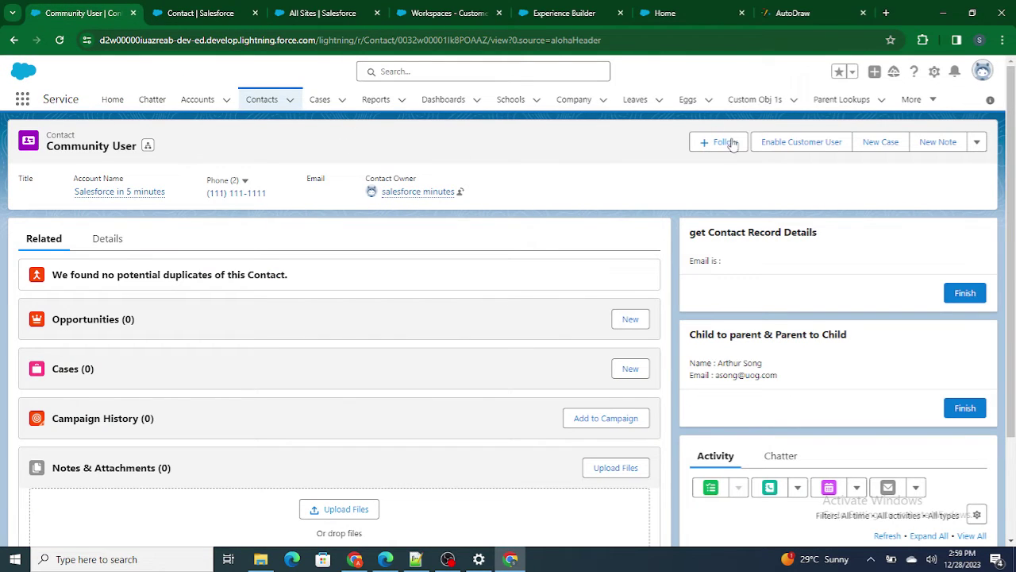
- Enable the contact as a customer user and fill the email from autofill
left_click(827, 150)
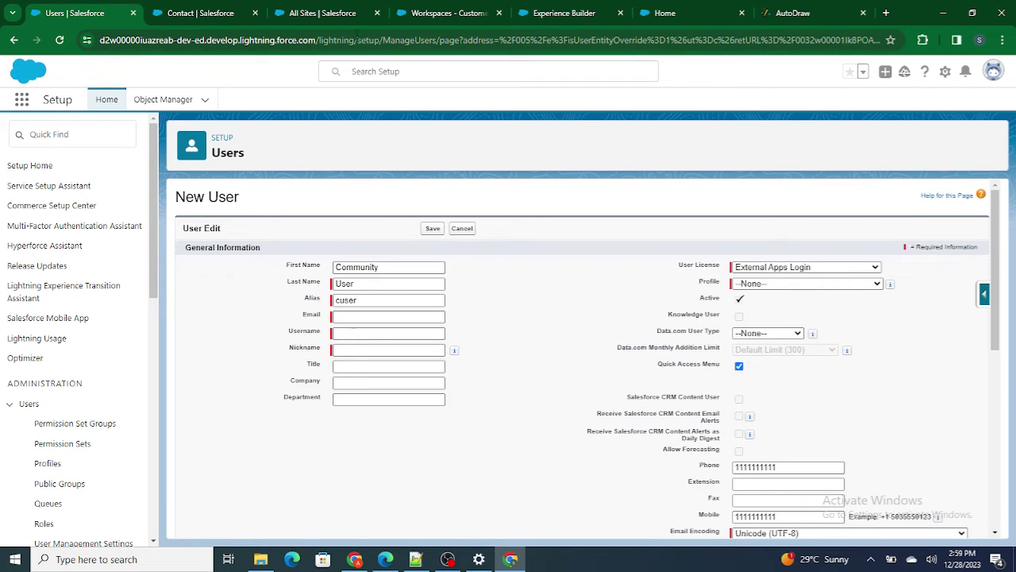
left_click(369, 317)
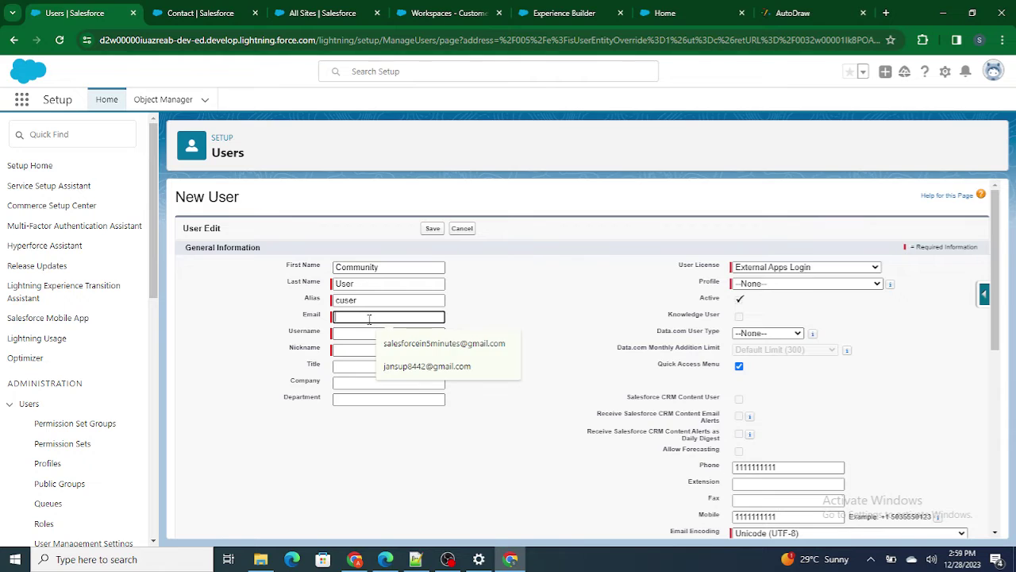
left_click(443, 343)
left_click_drag(397, 267, 292, 268)
key("ctrl+c")
left_click(397, 332)
key("ctrl+a")
key("BackSpace")
key("ctrl+v")
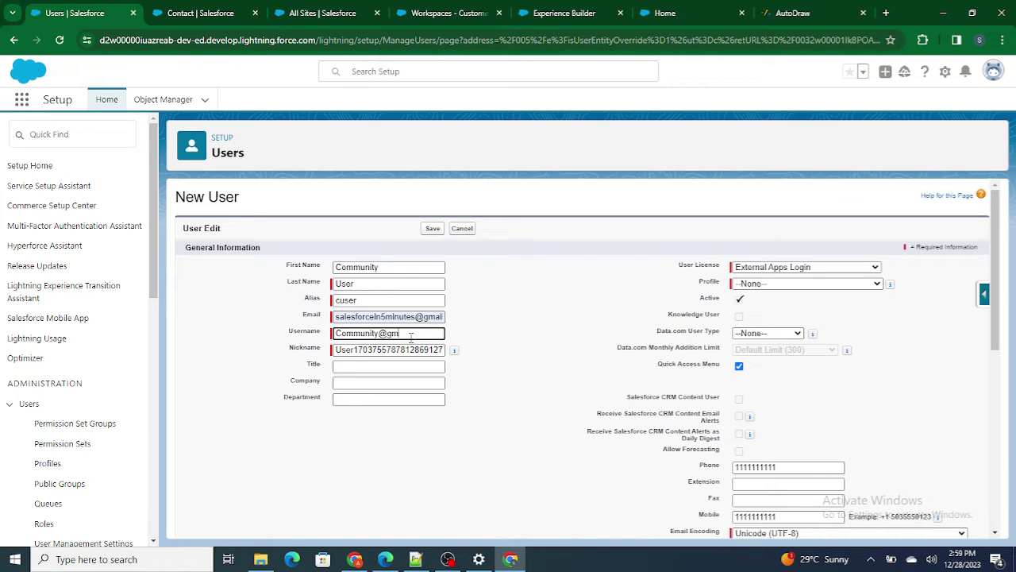
type("@gmail.com")
left_click(542, 334)
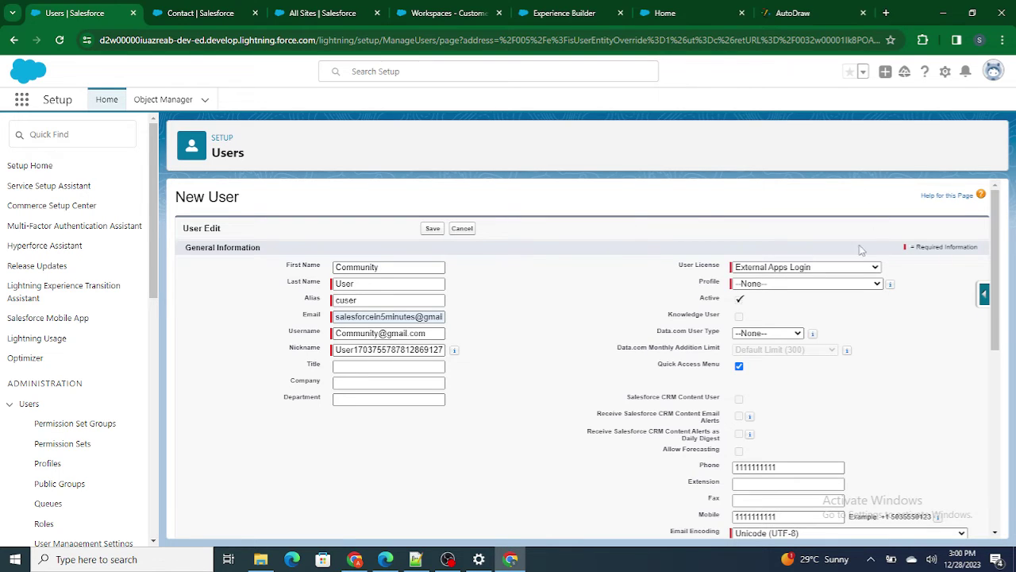
left_click_drag(677, 269, 722, 271)
left_click(734, 251)
- Set the licence to Customer Community Login with profile Customer Community Login User
left_click(791, 270)
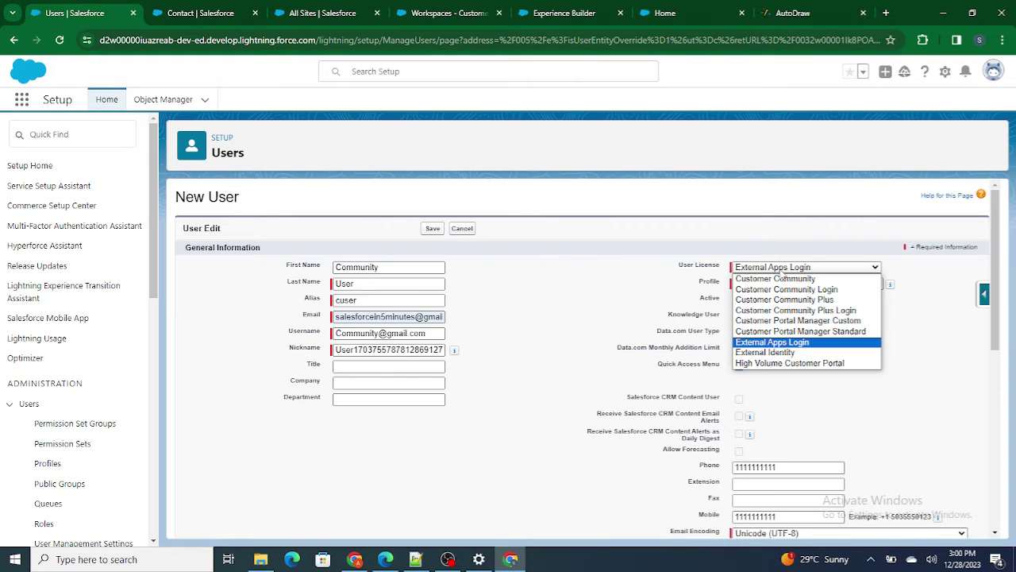
left_click(697, 270)
triple_click(697, 270)
left_click(769, 267)
left_click(784, 290)
left_click(786, 284)
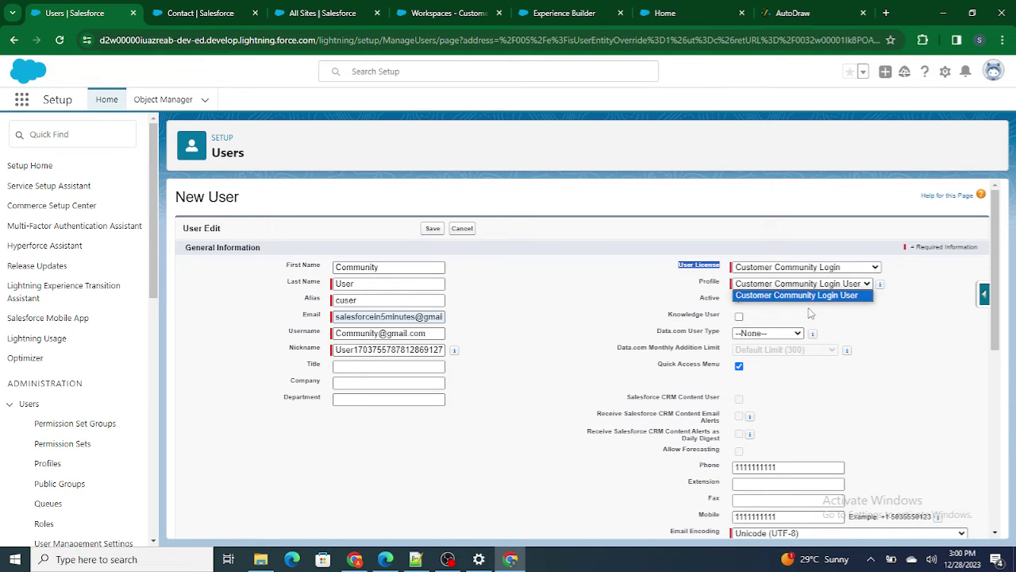
left_click(810, 313)
- Save the user, acknowledge the welcome-email notice, and review the standard external profile error
scroll(858, 332, "down", 1)
scroll(858, 332, "up", 1)
left_click(431, 228)
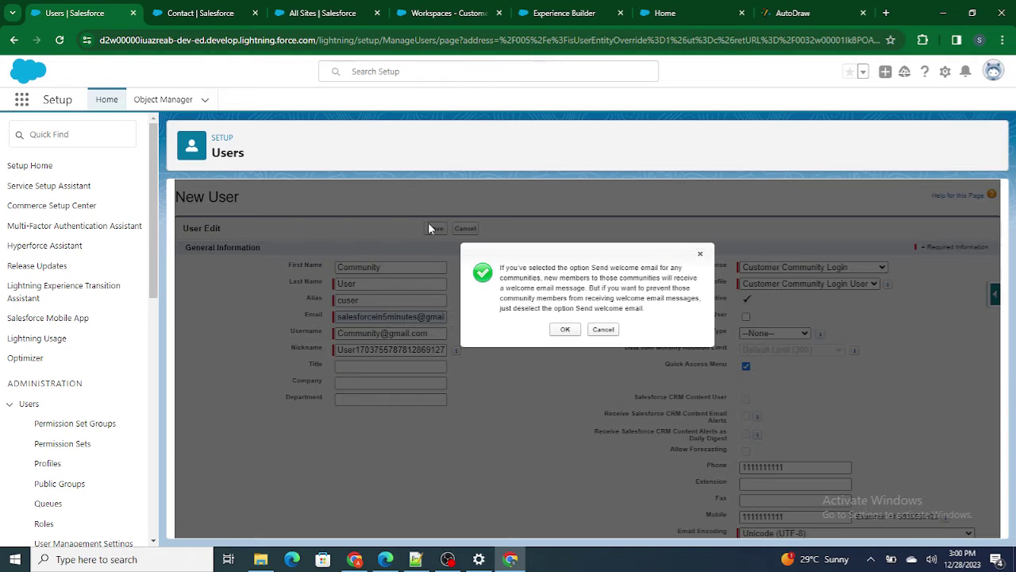
left_click(566, 329)
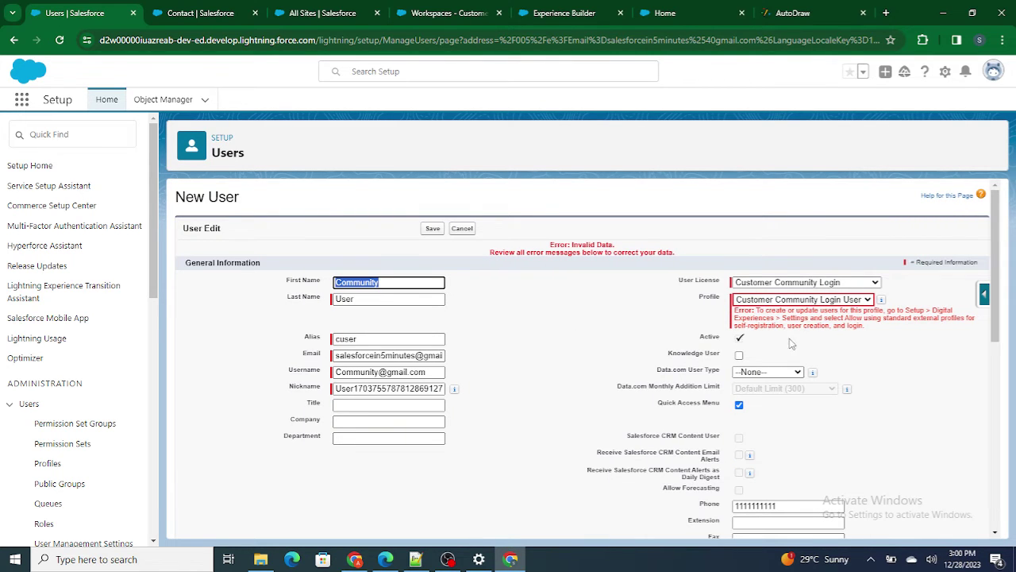
left_click_drag(759, 317, 832, 326)
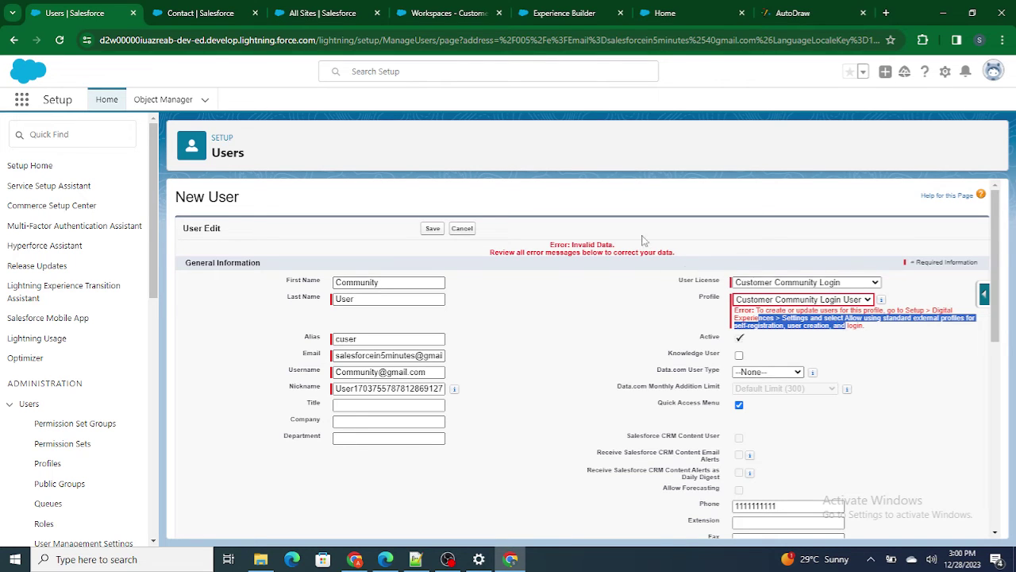
left_click(717, 241)
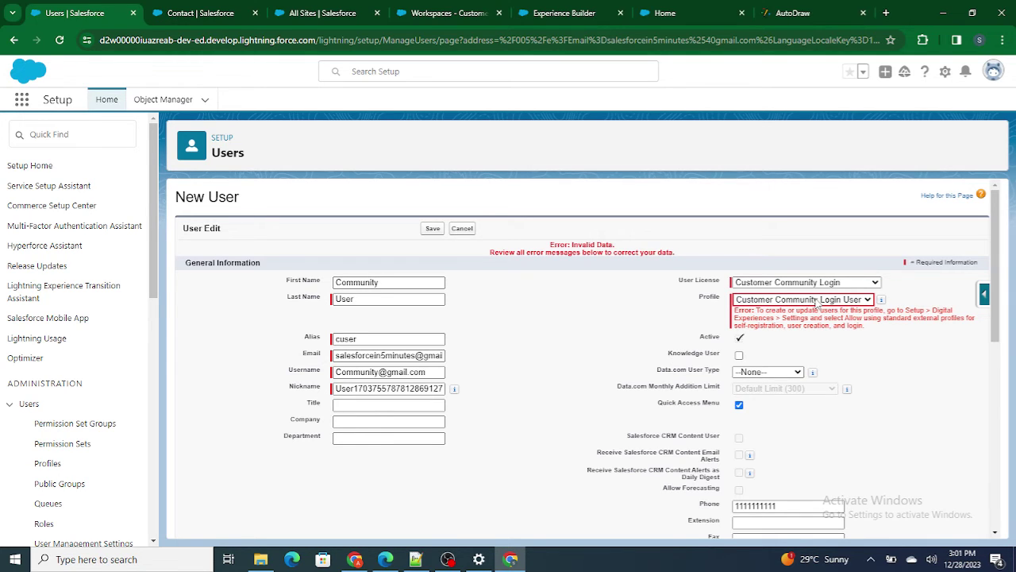
- Open the Digital Experiences Settings page via a Quick Find search for 'Digital'
left_click(332, 10)
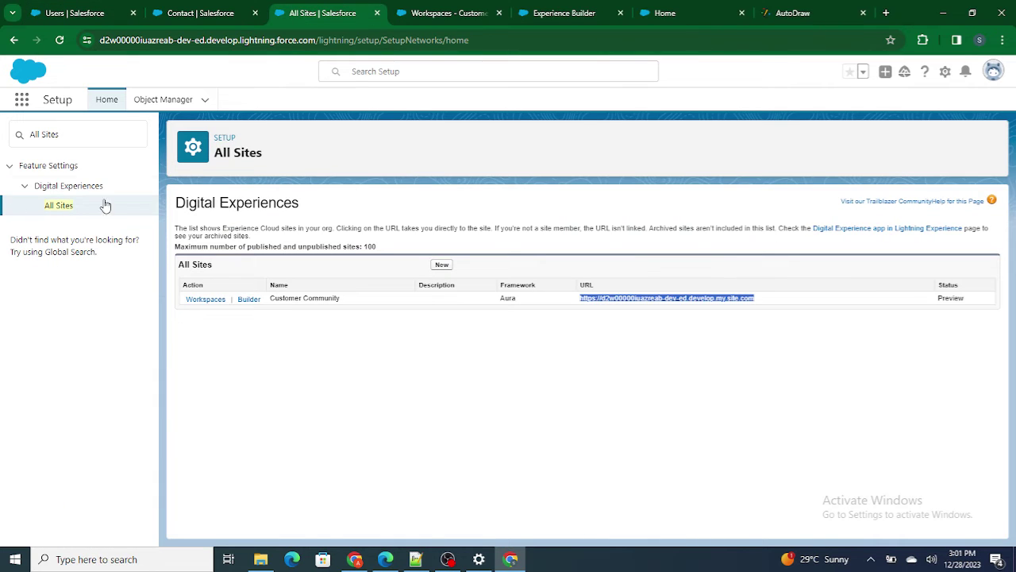
left_click_drag(71, 134, 3, 131)
key("BackSpace")
type("Digital")
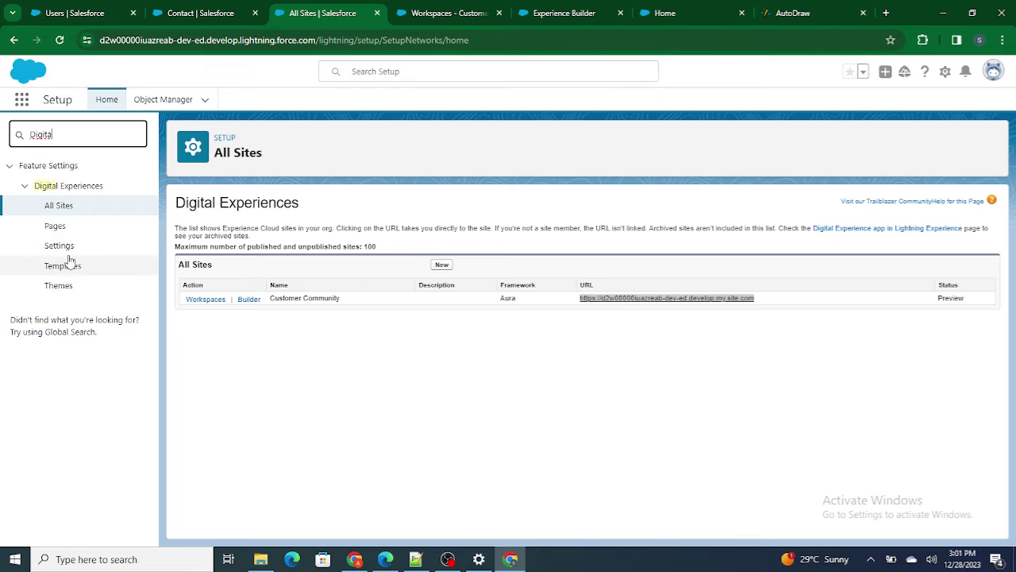
left_click(64, 247)
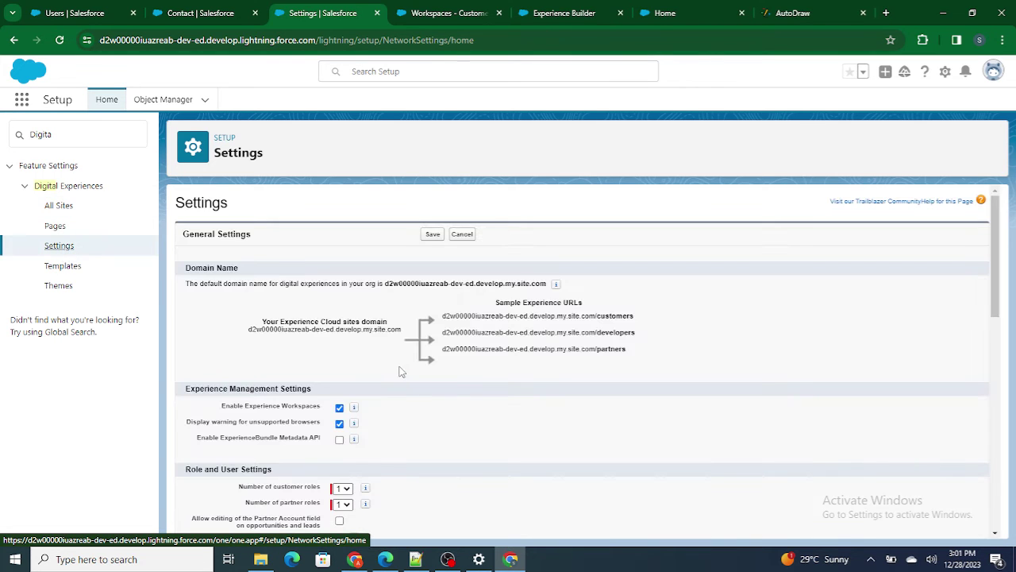
- Turn on 'Allow using standard external profiles', confirm the warning, and save
scroll(457, 375, "down", 3)
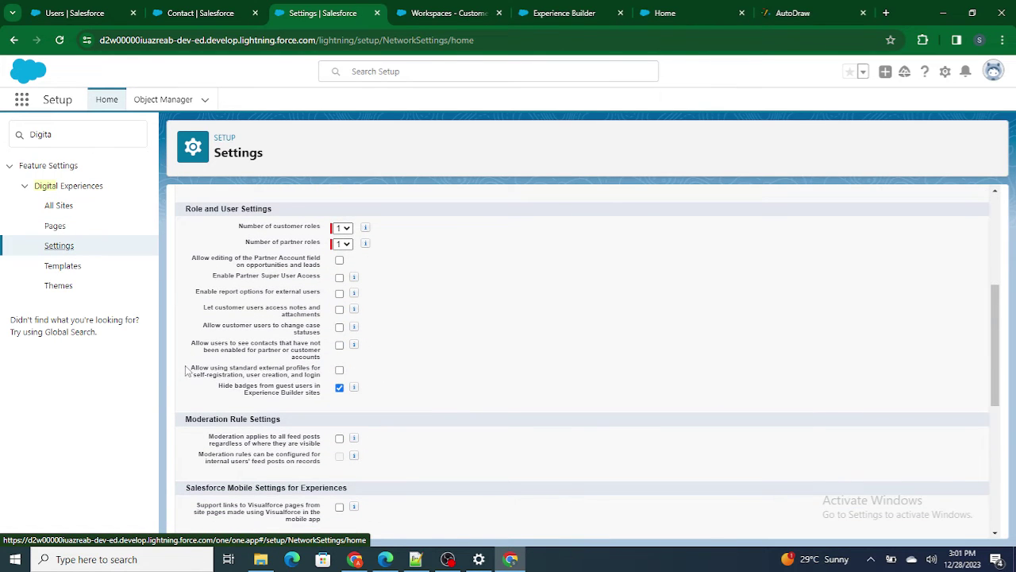
left_click_drag(189, 370, 326, 376)
left_click(339, 371)
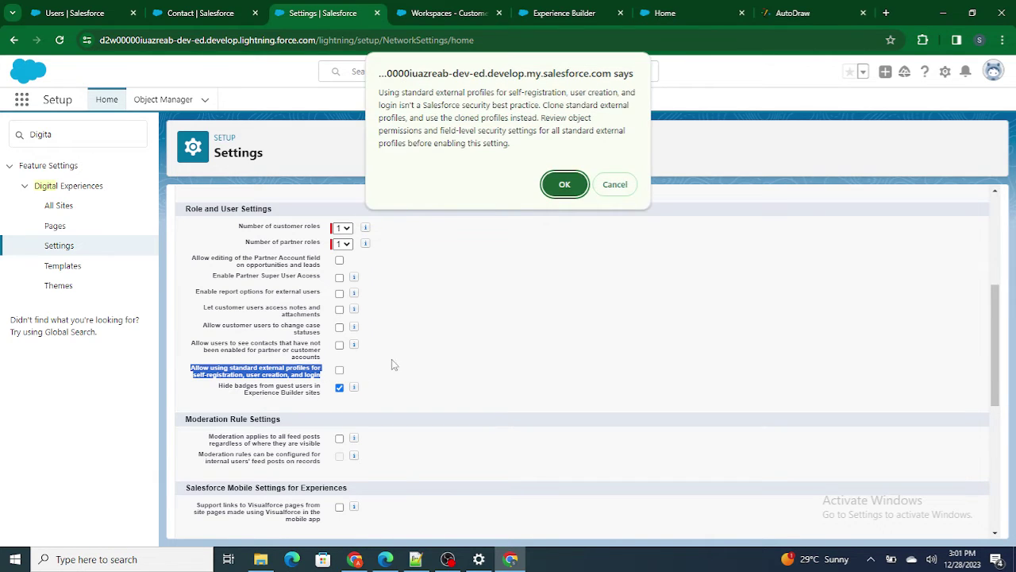
left_click(564, 184)
scroll(524, 345, "up", 4)
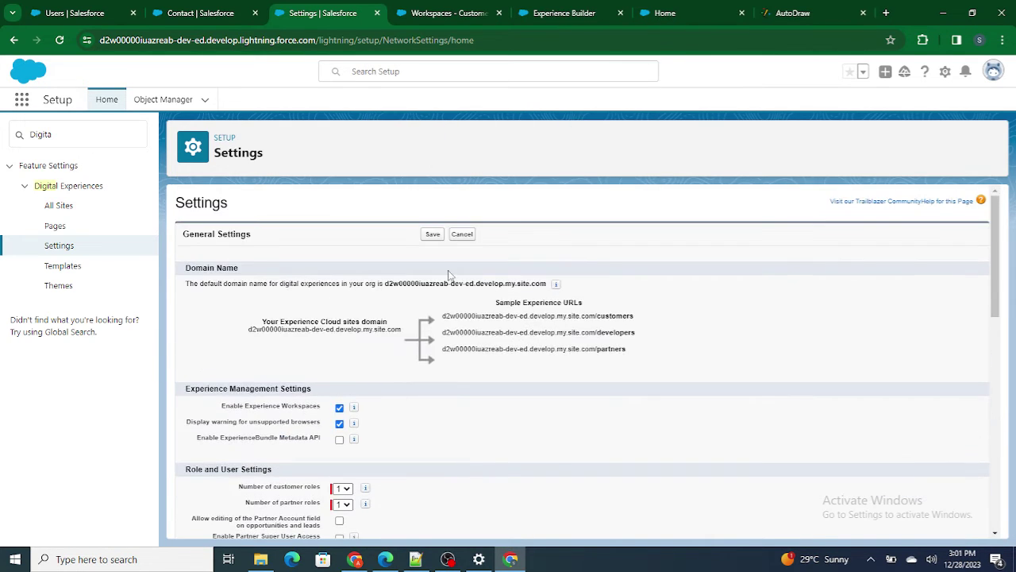
left_click(435, 234)
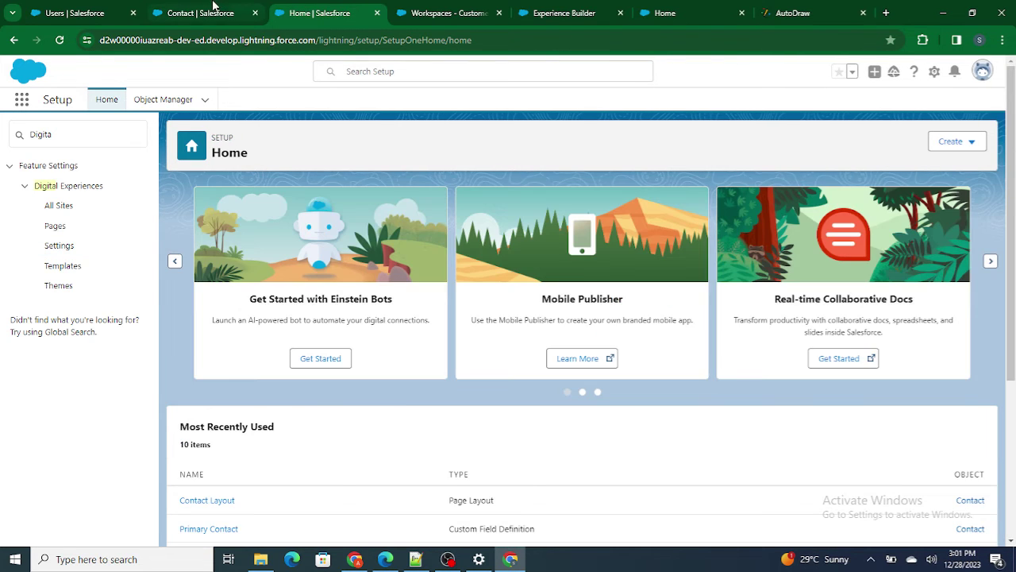
- Save the new Community User with the Customer Community Login User profile and acknowledge the welcome-email notice
left_click(204, 12)
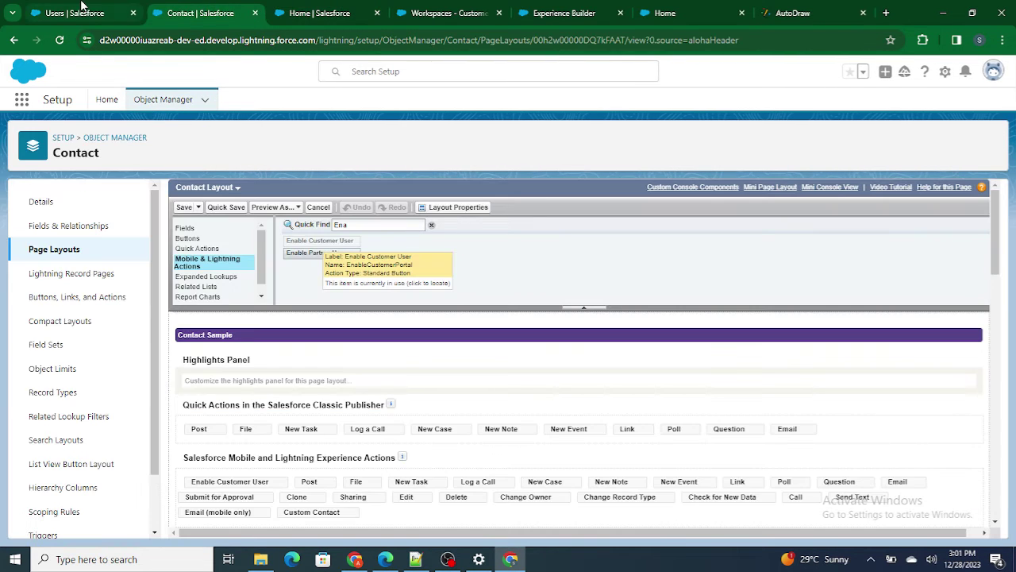
left_click(82, 9)
left_click(433, 228)
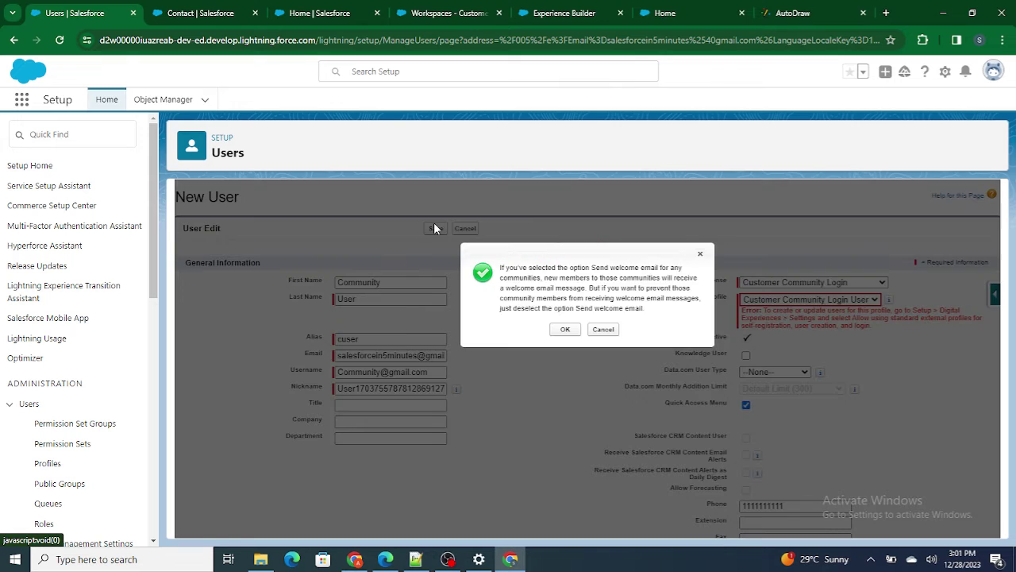
left_click(567, 331)
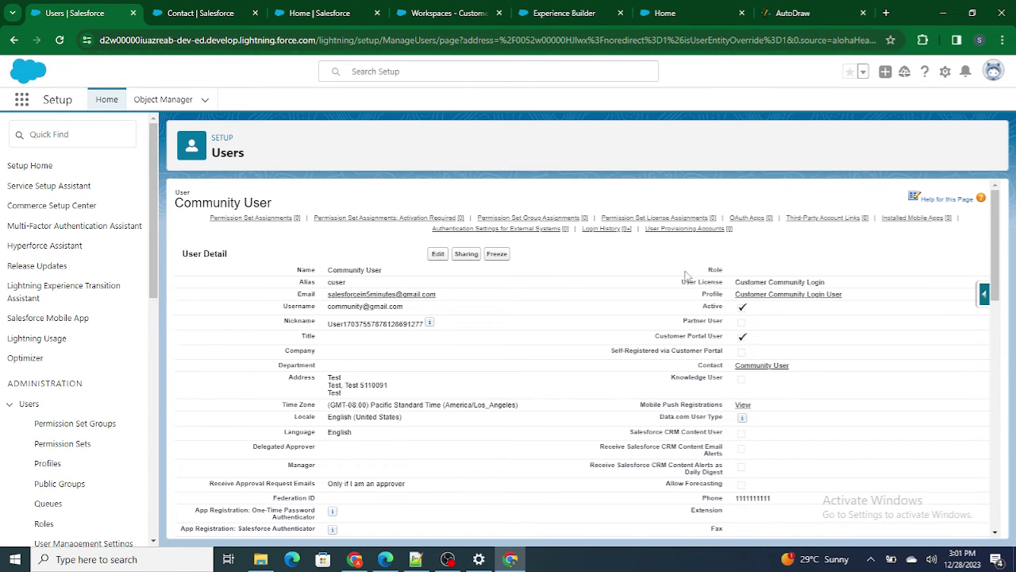
scroll(491, 341, "down", 10)
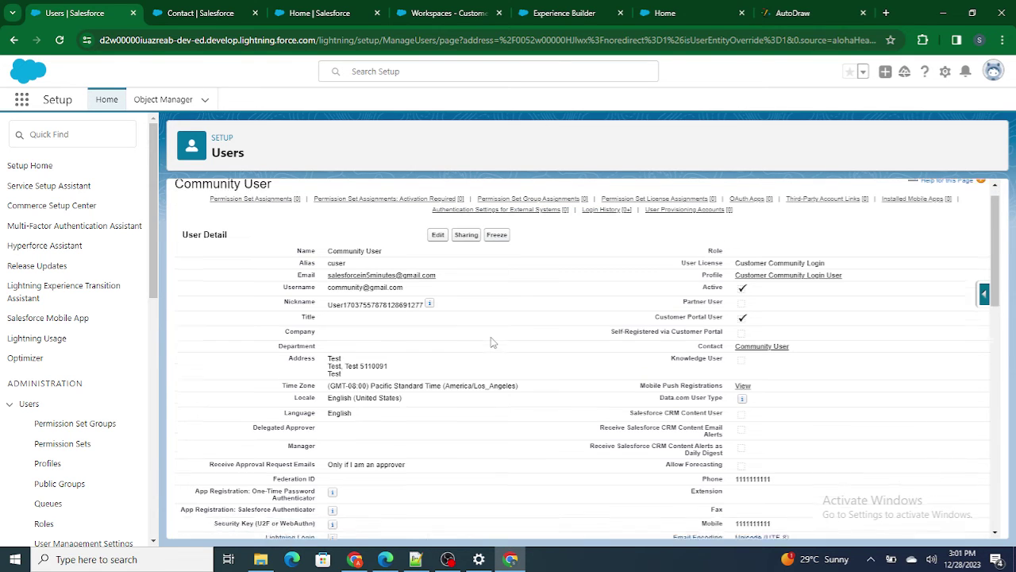
scroll(490, 341, "up", 10)
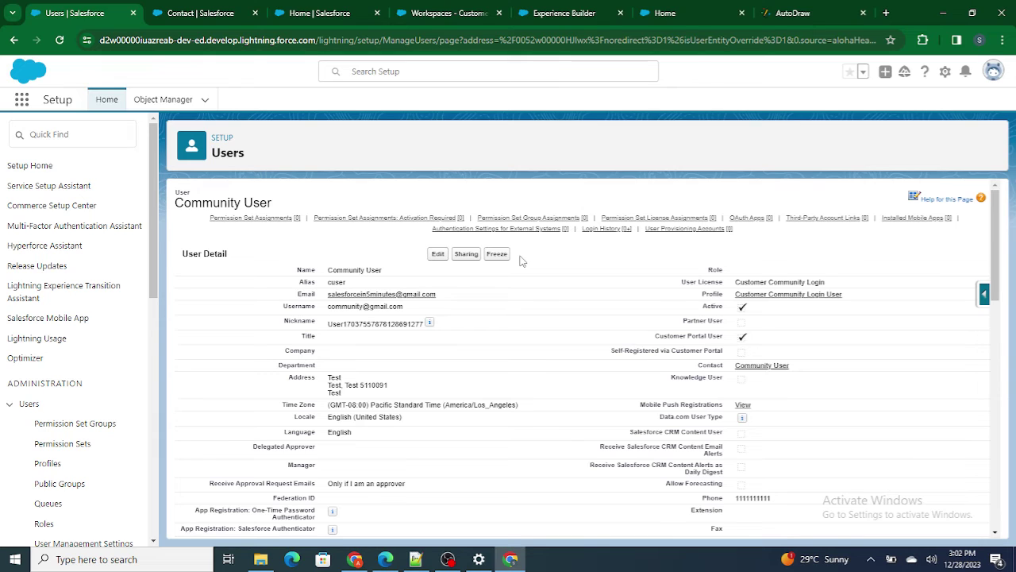
left_click(438, 254)
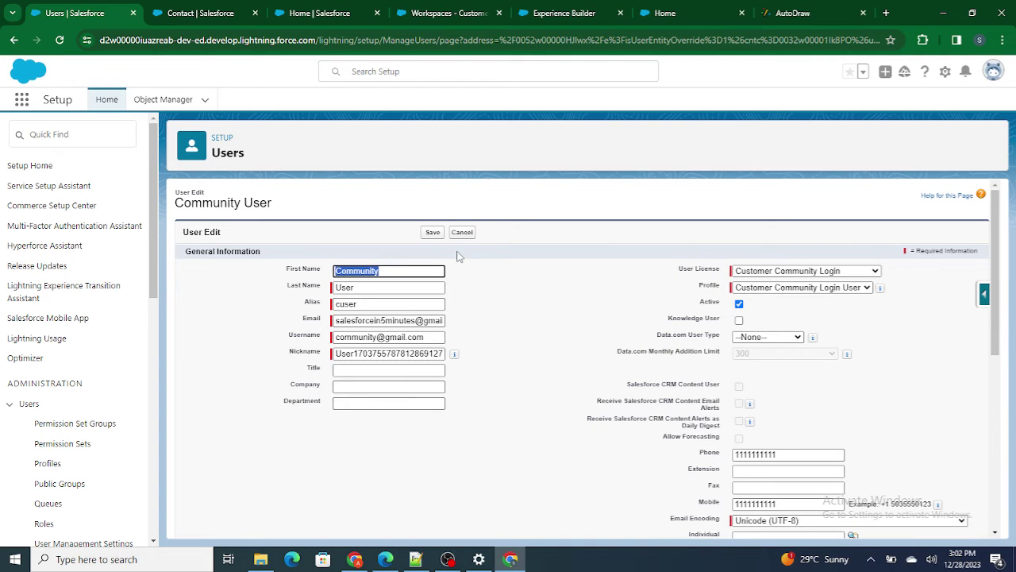
left_click(463, 232)
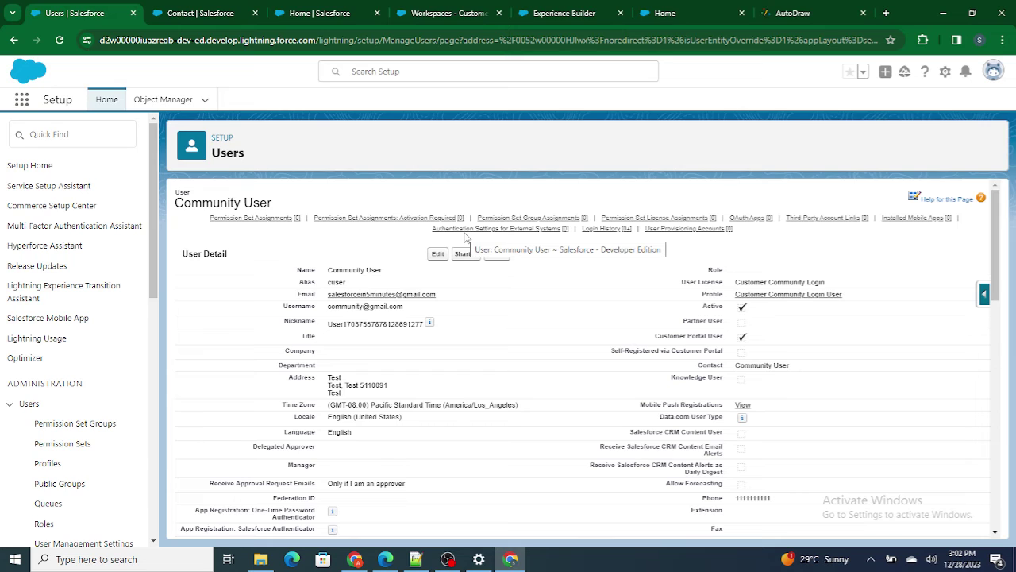
- Find Users via Quick Find 'User' and request a password reset for User, Community
left_click(66, 134)
type("User")
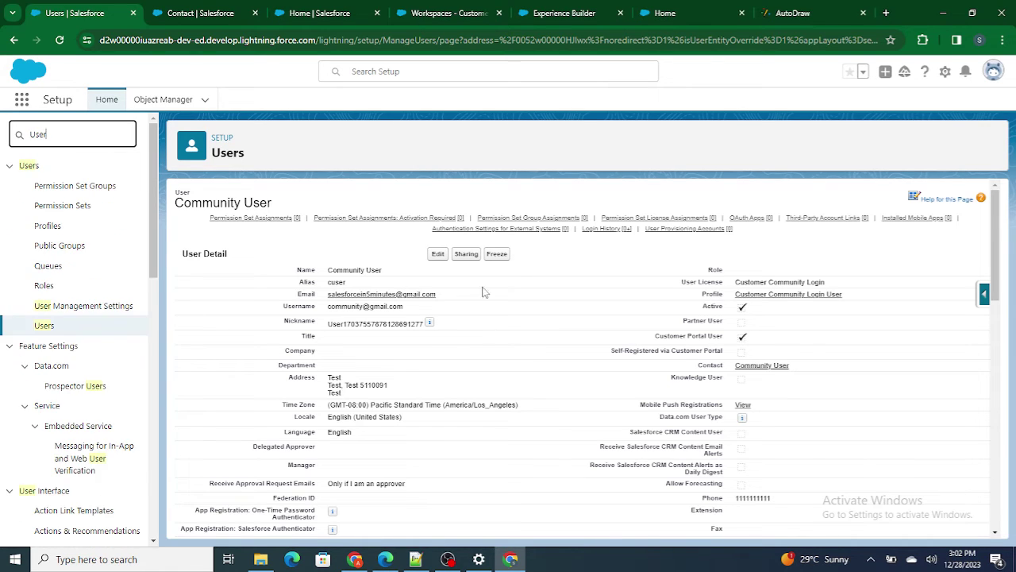
left_click(44, 327)
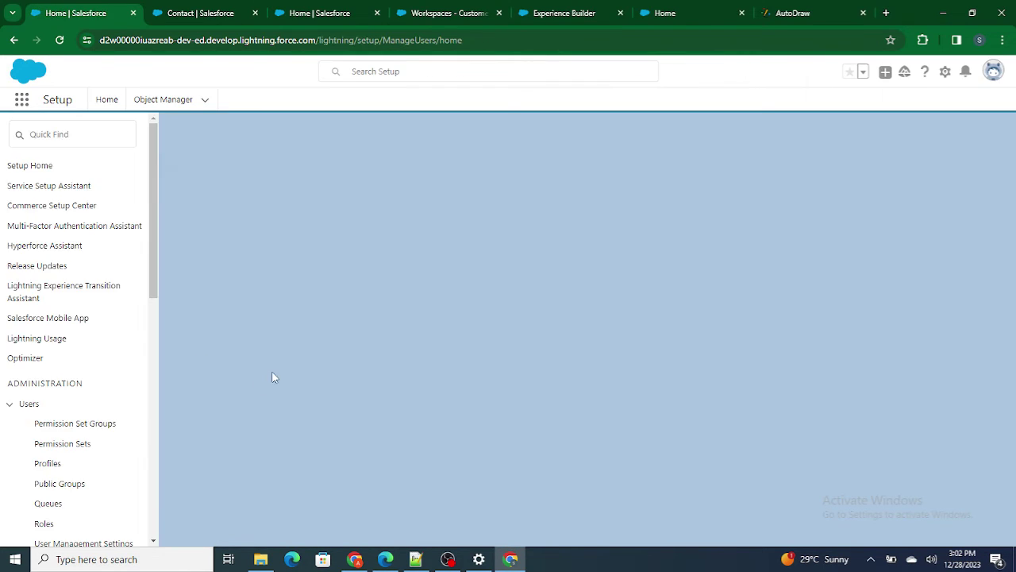
scroll(273, 377, "down", 2)
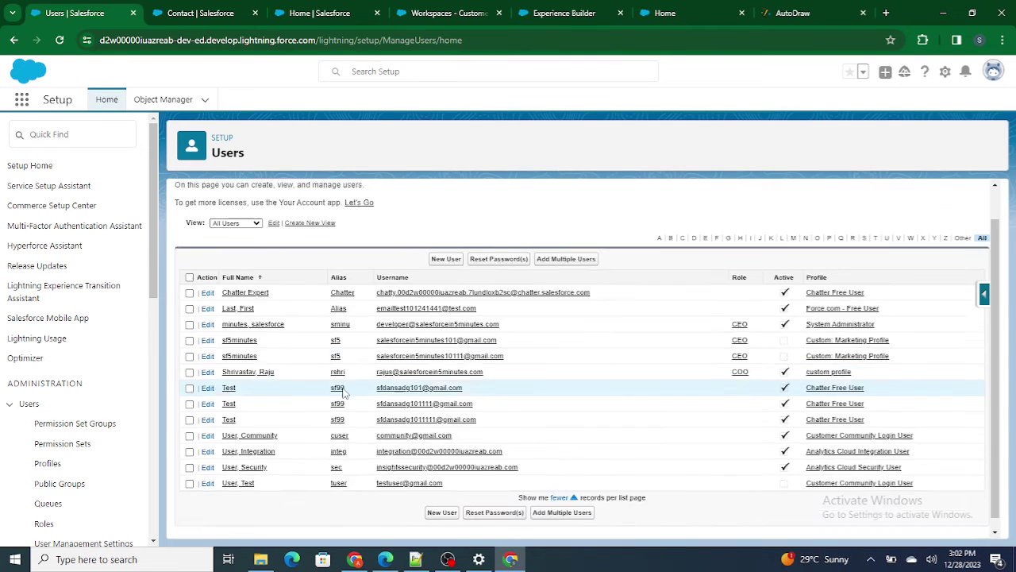
scroll(326, 379, "up", 2)
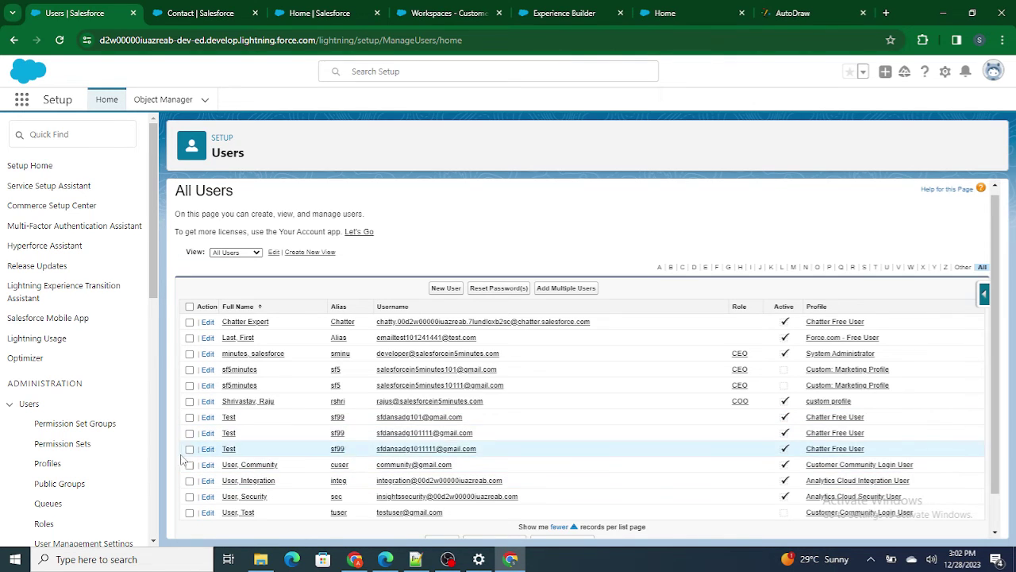
left_click(500, 288)
left_click(565, 307)
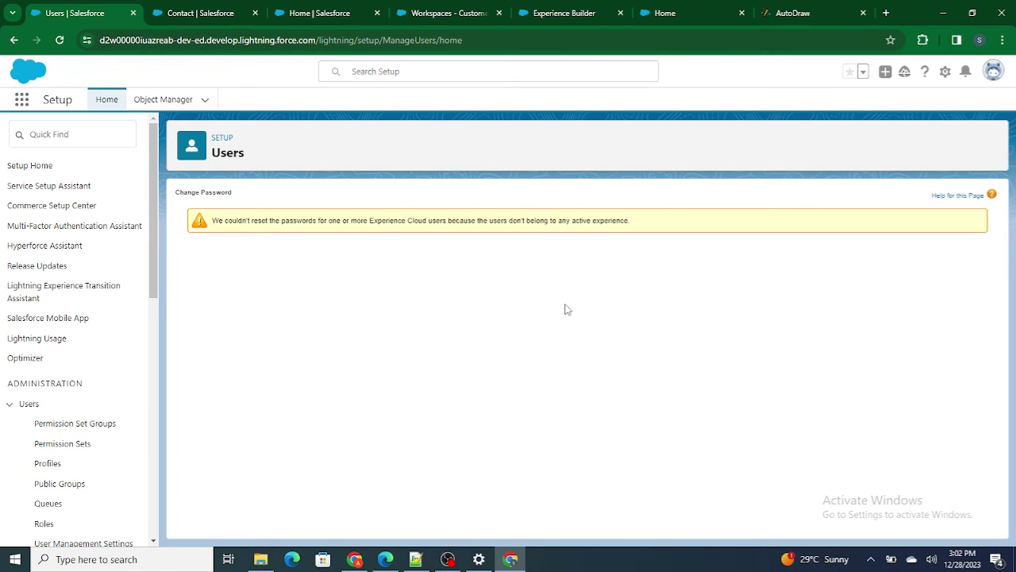
- Open All Sites, then move among the open tabs and end on the Customer Community Workspaces page
left_click(325, 12)
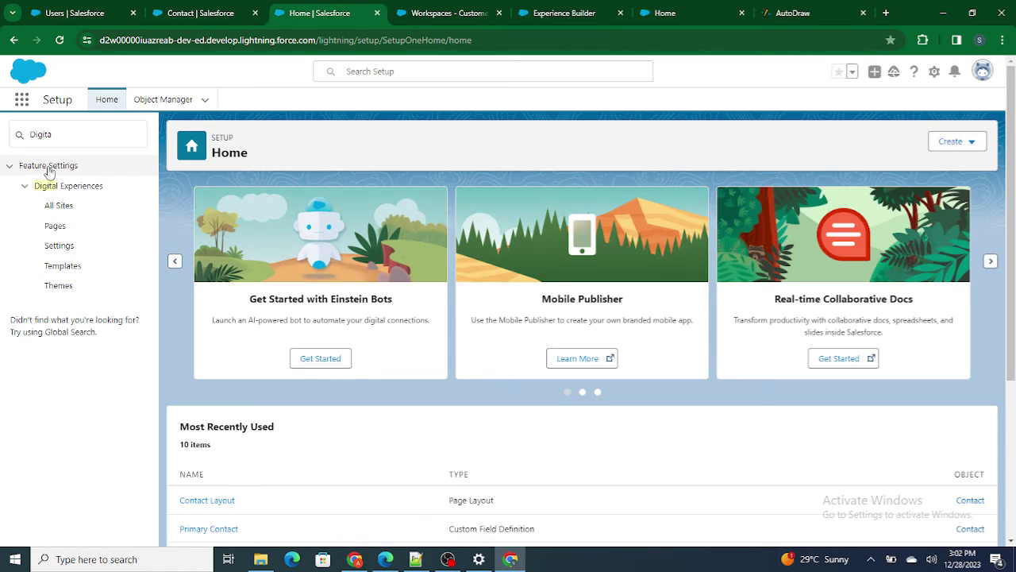
left_click(56, 208)
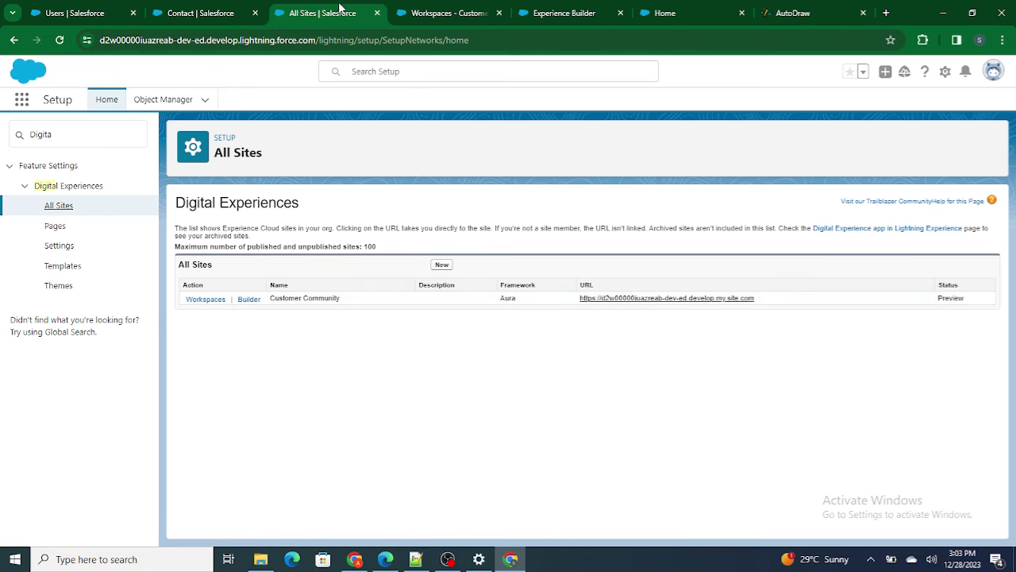
left_click(432, 9)
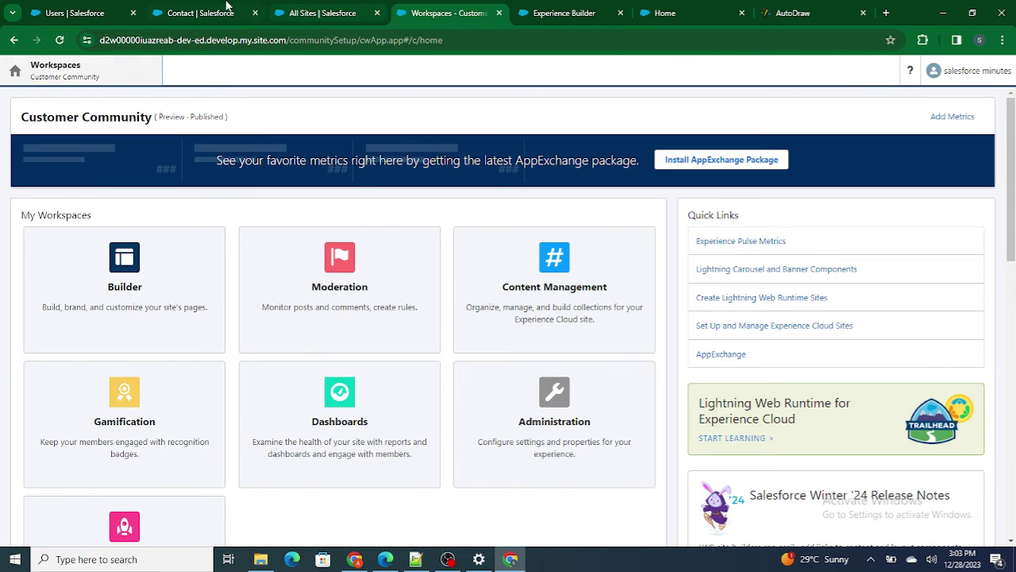
left_click(230, 10)
left_click(111, 9)
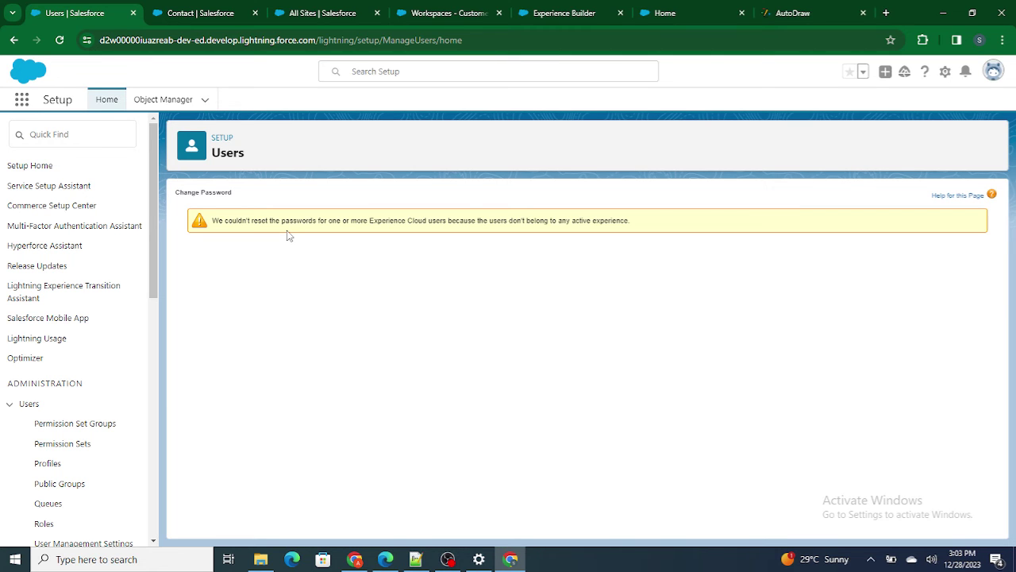
left_click(453, 11)
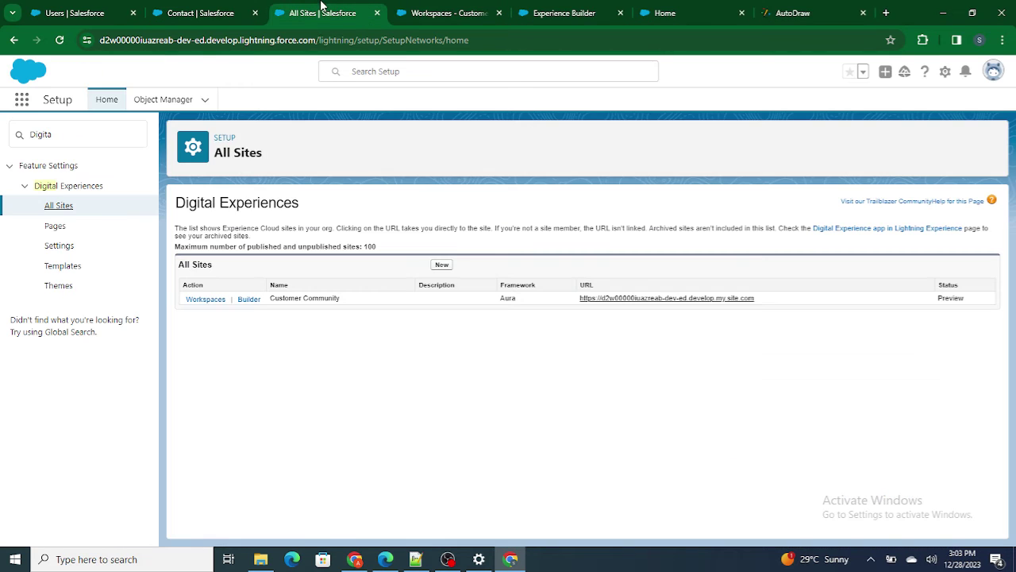
left_click(350, 13)
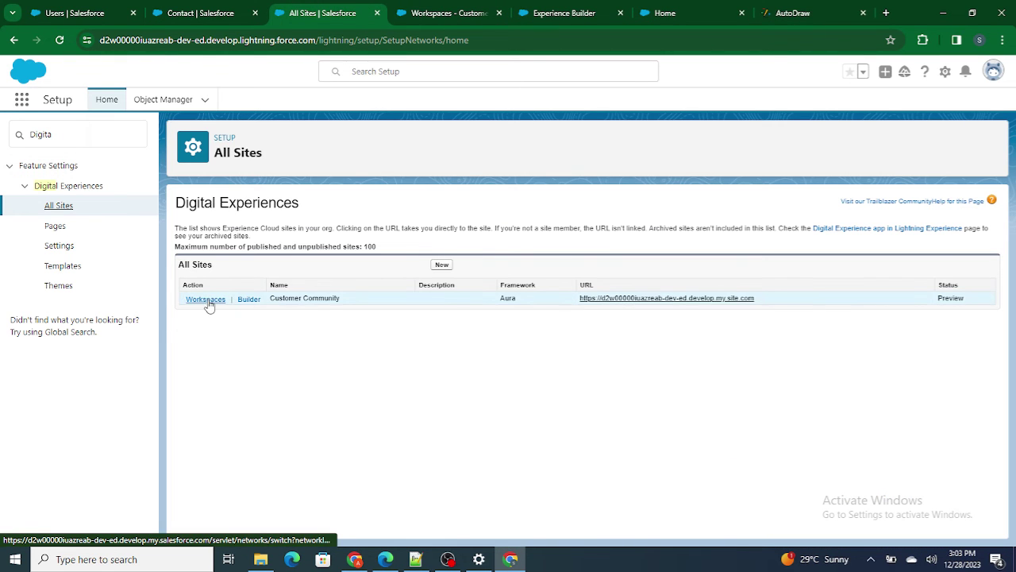
left_click(248, 299)
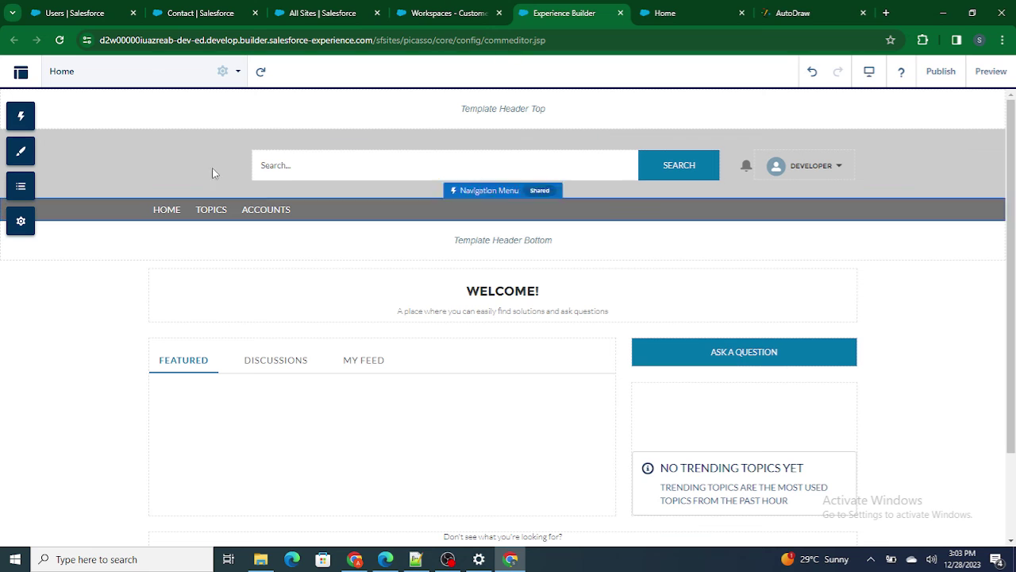
left_click(431, 11)
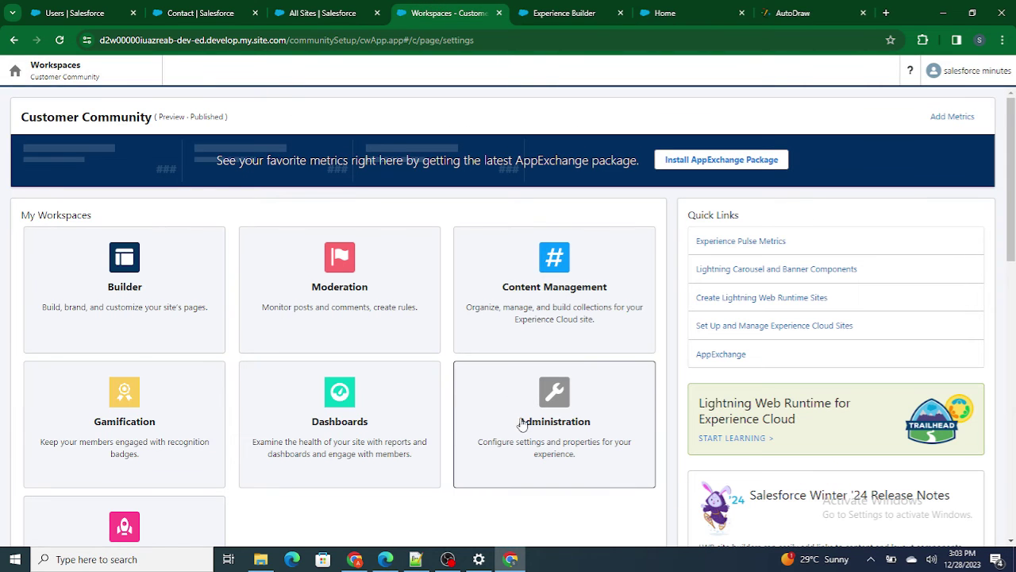
- In Administration > Members, filter by Customer, add Customer Community Login User to selected profiles, and save
left_click(521, 423)
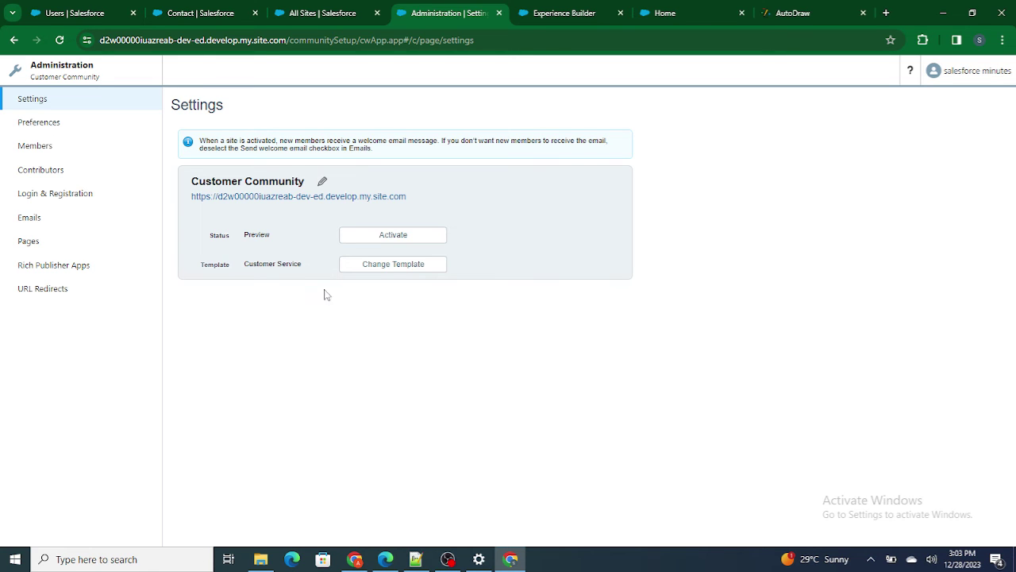
left_click(24, 150)
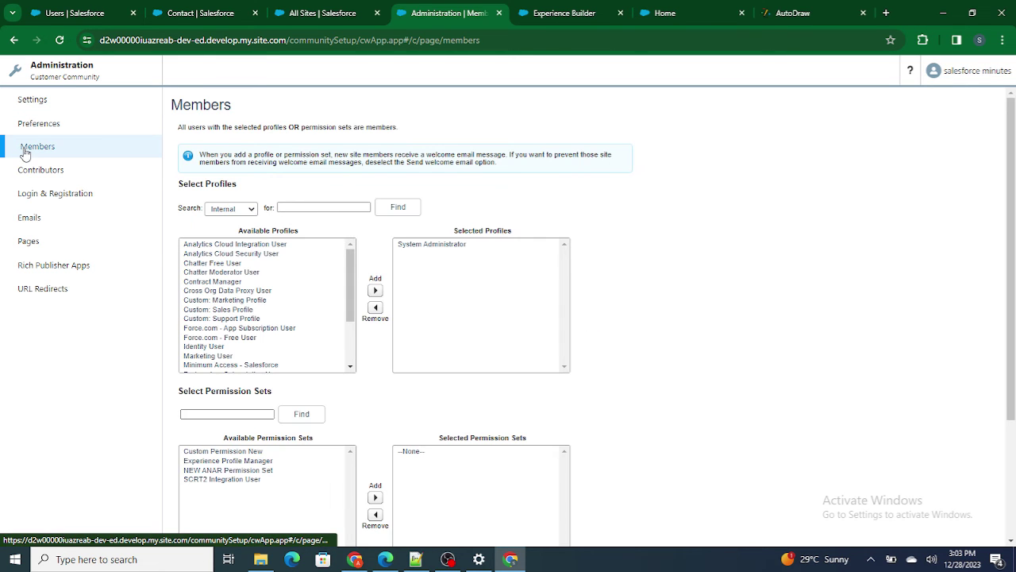
left_click(224, 208)
left_click(225, 230)
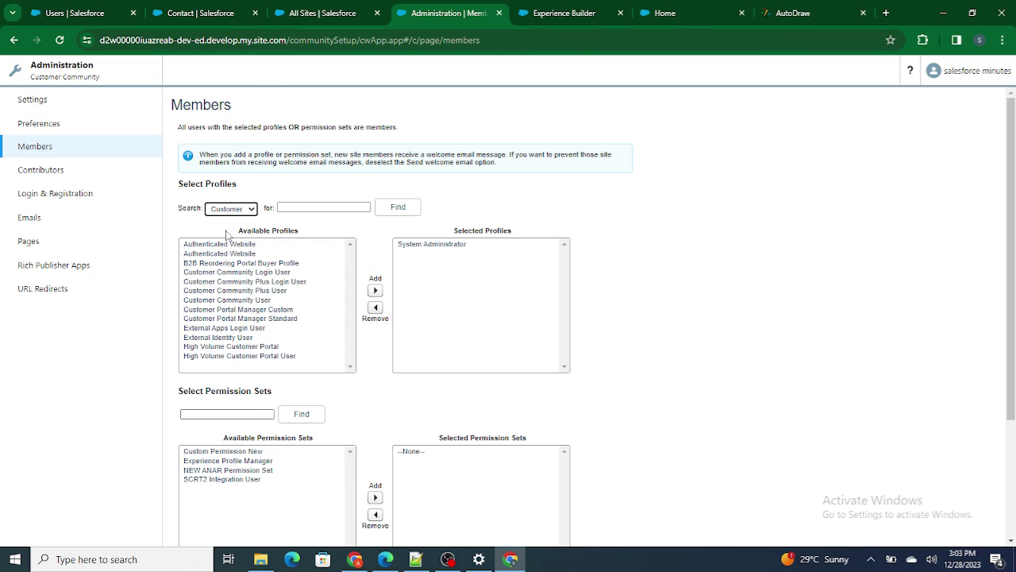
left_click(250, 273)
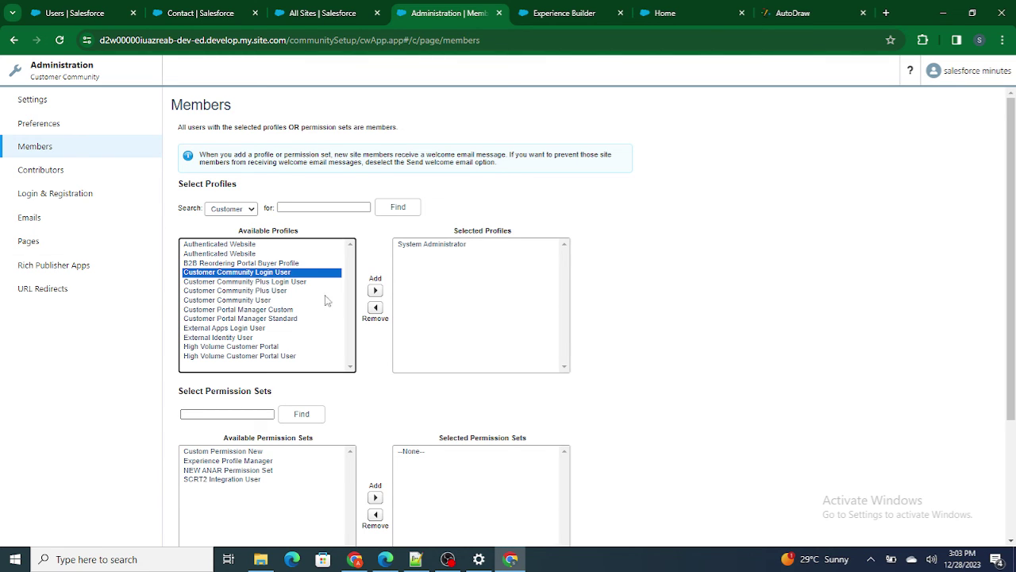
left_click(376, 291)
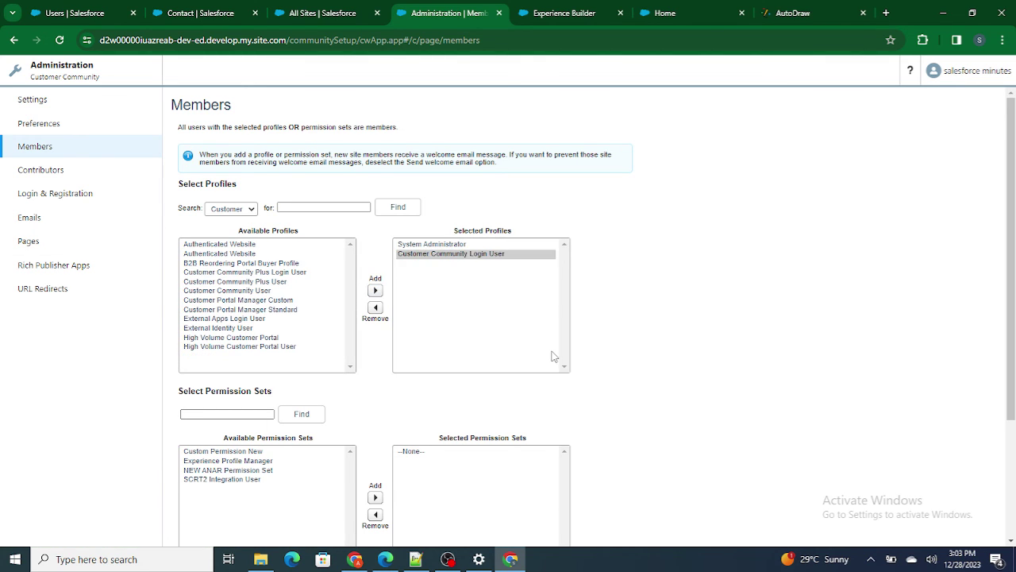
scroll(556, 353, "down", 3)
left_click(341, 526)
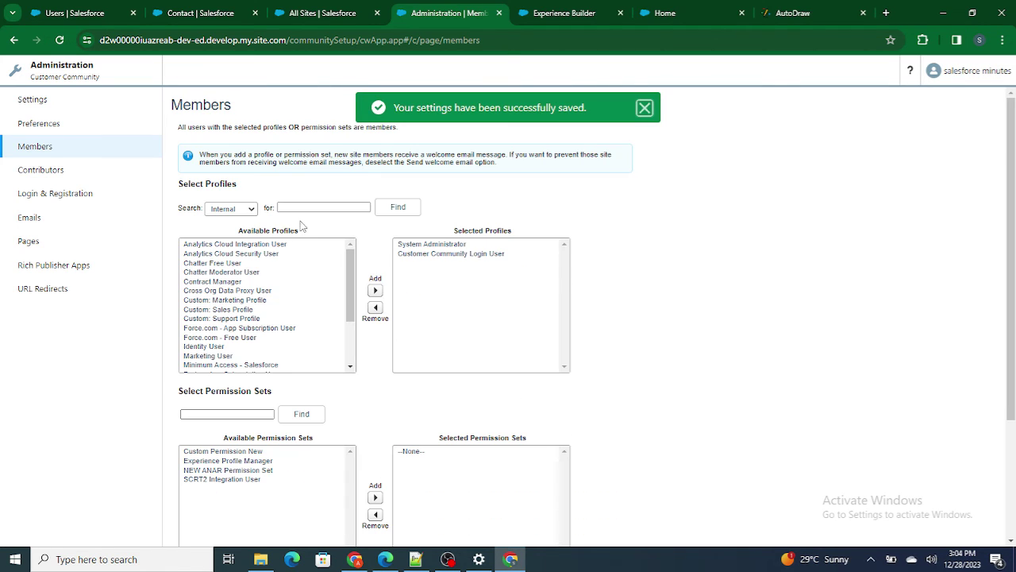
- Open the User, Community record from All Users and copy its username
left_click(74, 11)
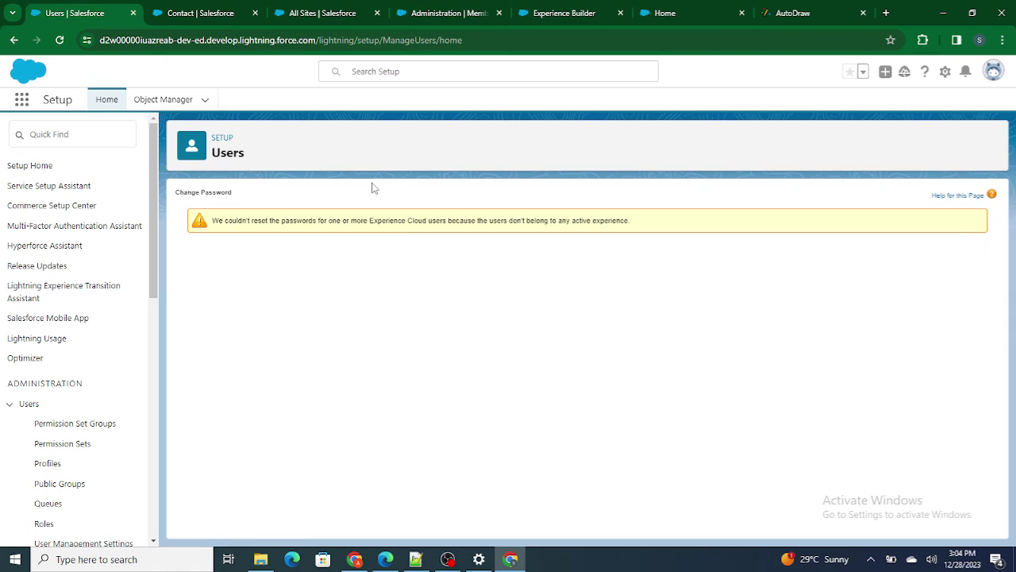
left_click(15, 41)
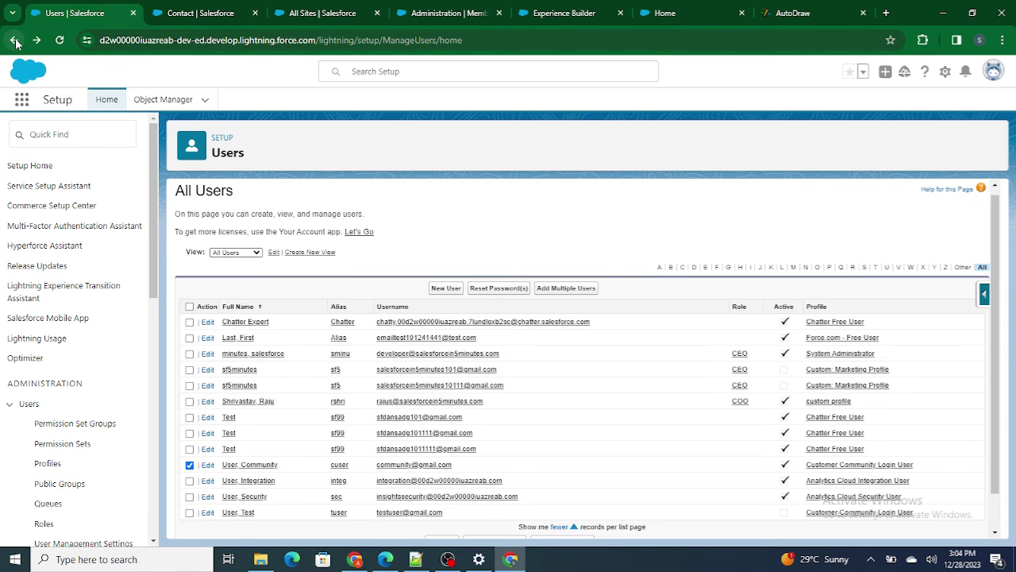
left_click(256, 467)
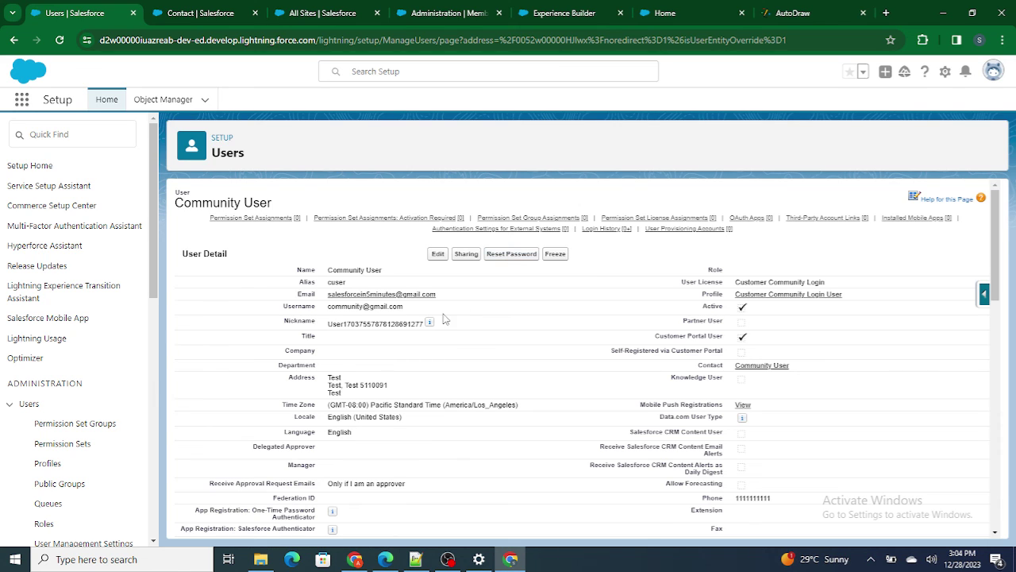
left_click_drag(405, 308, 330, 310)
key("ctrl+c")
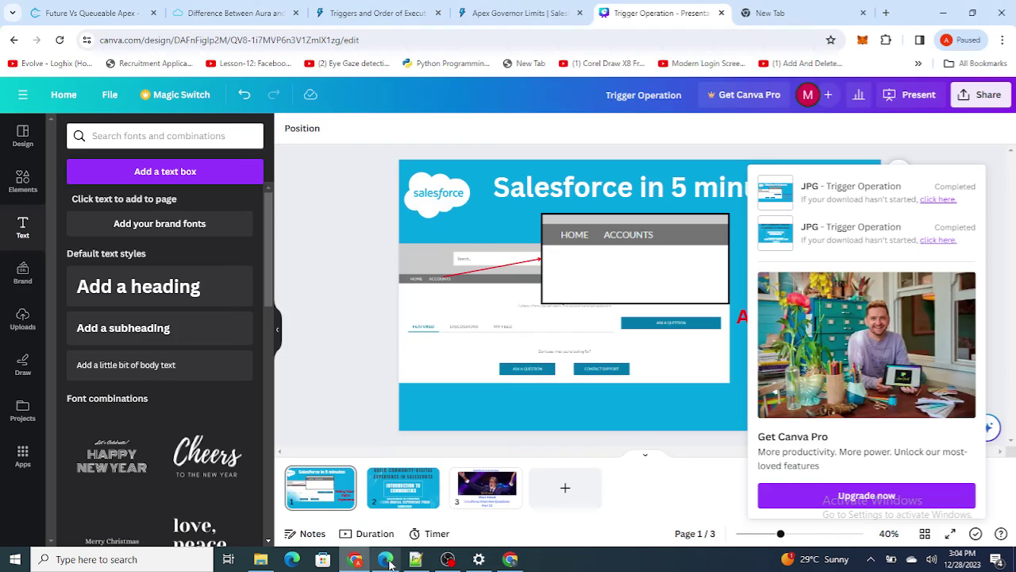
- Paste the copied username into the Username field of the site's login page in Edge
left_click(385, 559)
left_click(438, 268)
key("ctrl+v")
- Submit the copied username on the Forgot your password? form, then return to login
left_click(657, 277)
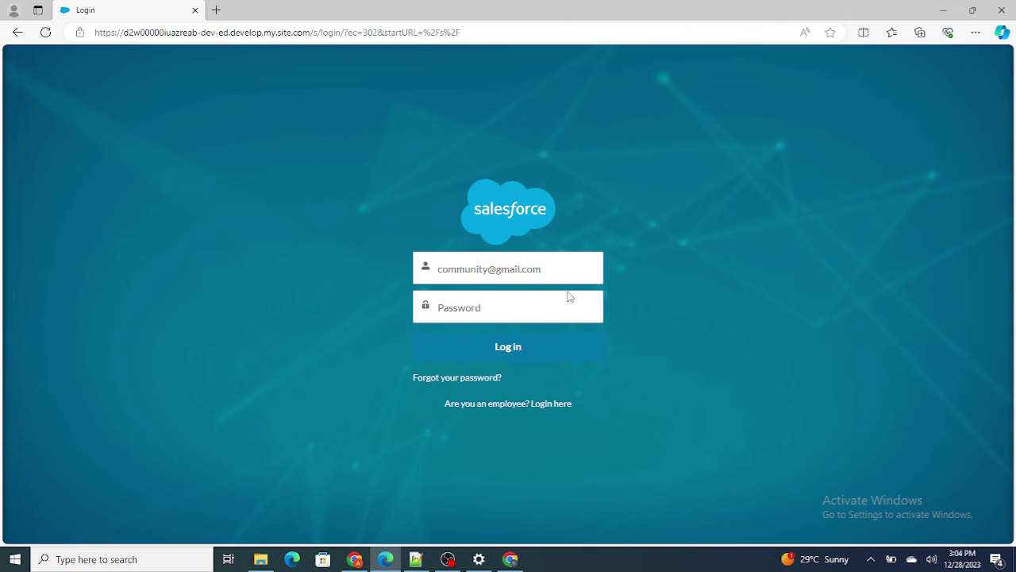
left_click(474, 379)
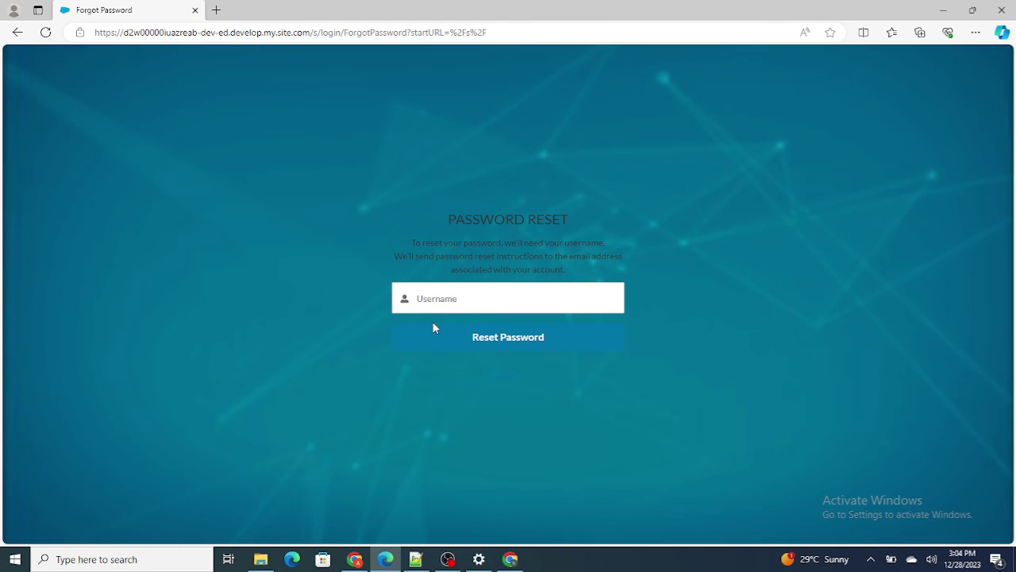
left_click(430, 299)
key("ctrl+v")
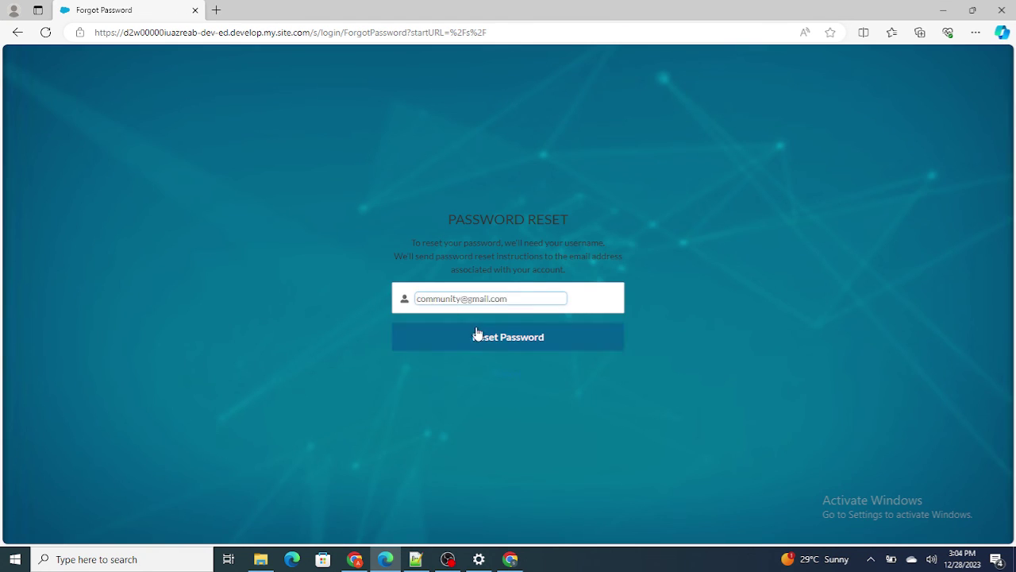
left_click(504, 339)
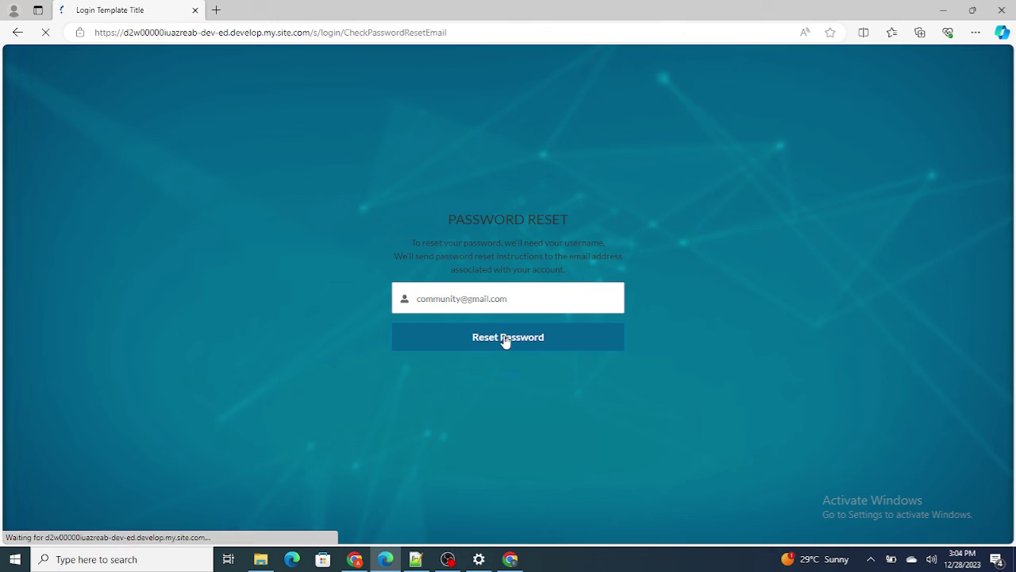
left_click(505, 338)
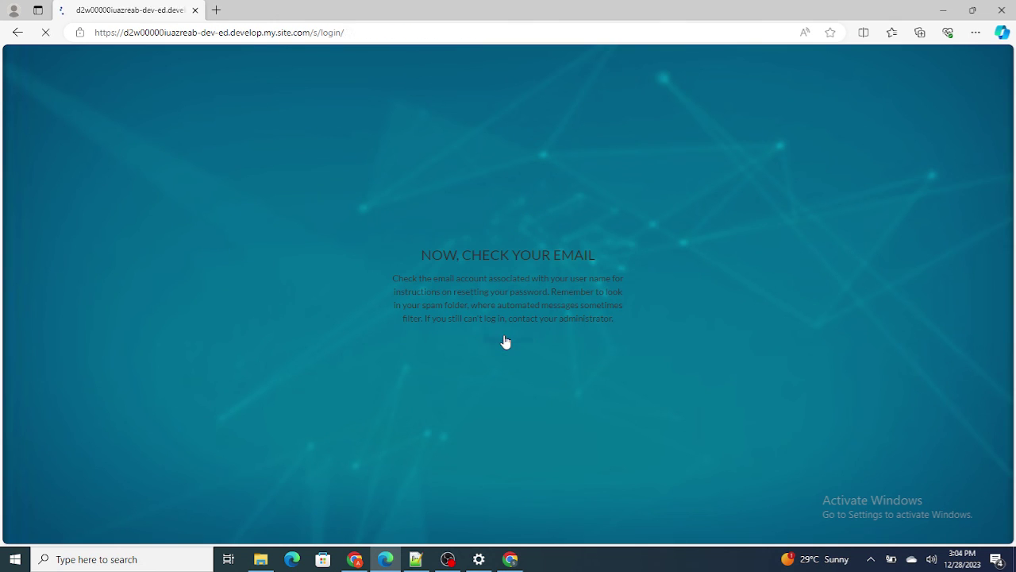